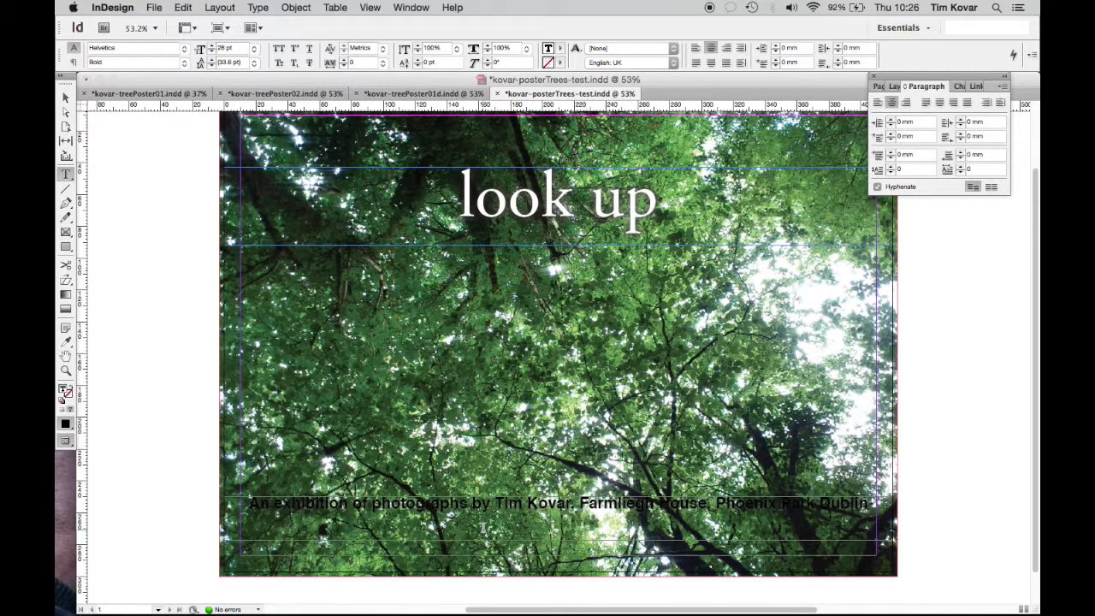
Draw a rectangle frame about 426 mm wide and 29.5 mm high over the exhibition text, spanning the poster from bleed to bleed
triple_click(484, 527)
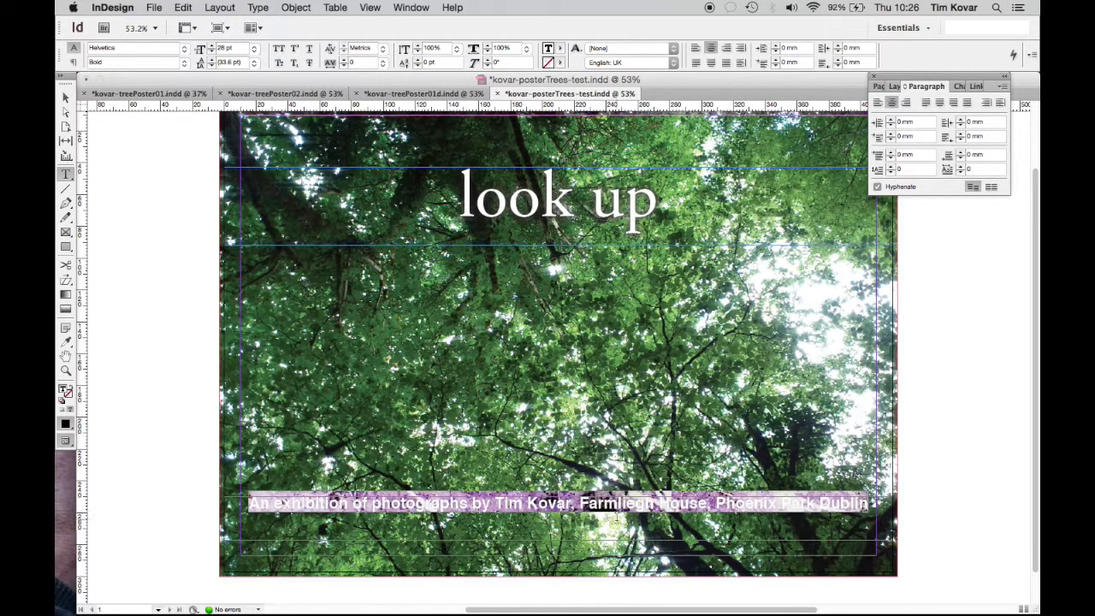
left_click(624, 532)
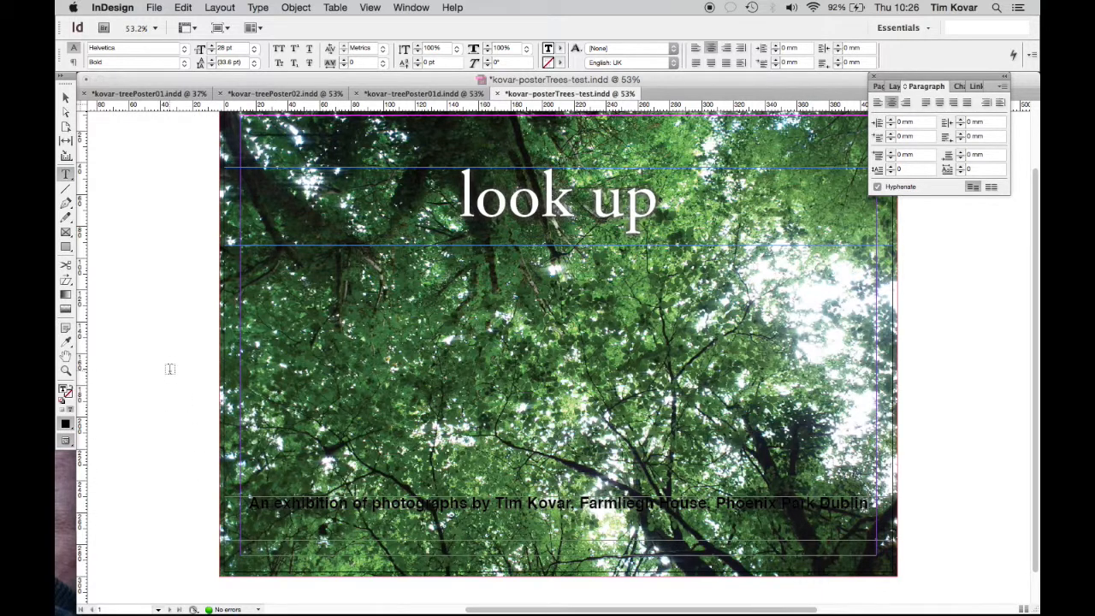
left_click(66, 232)
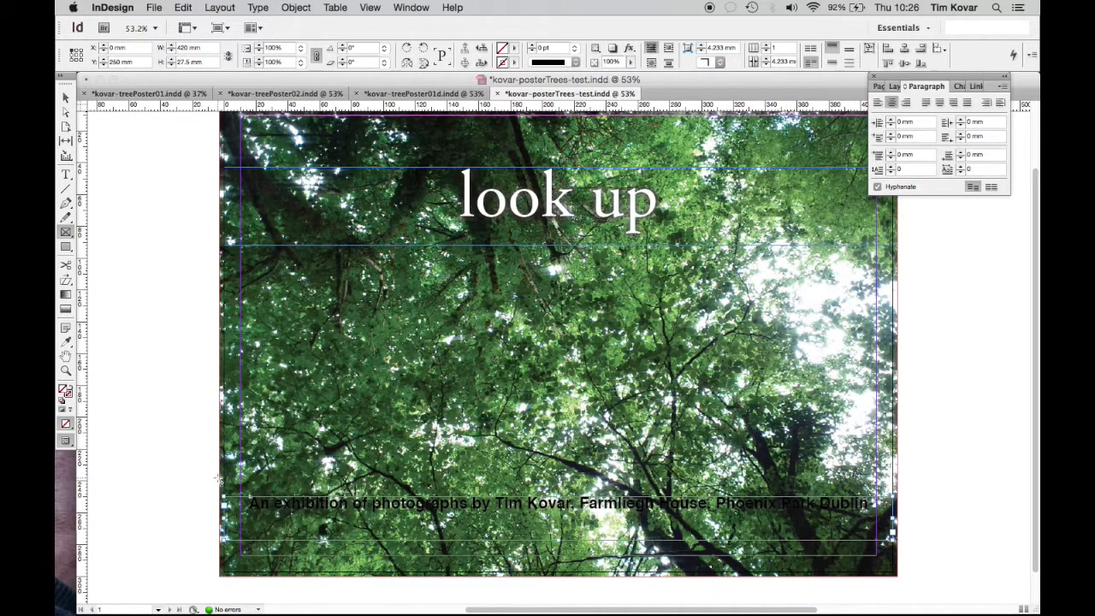
left_click(66, 232)
left_click_drag(219, 485, 899, 531)
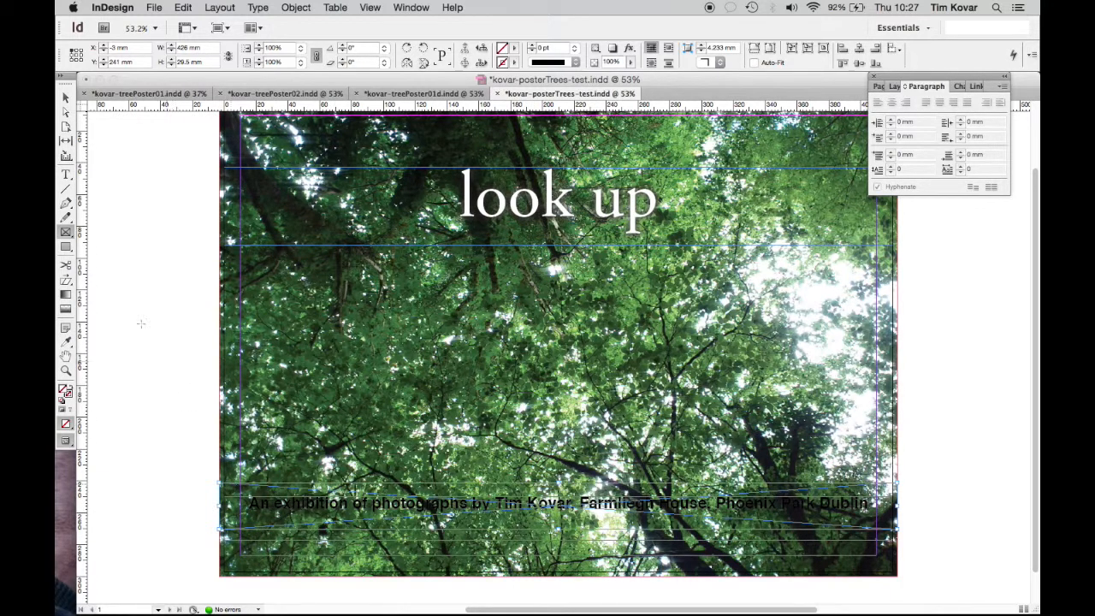
Fill the new rectangle frame over the exhibition text with [Black] and deselect it
left_click(66, 97)
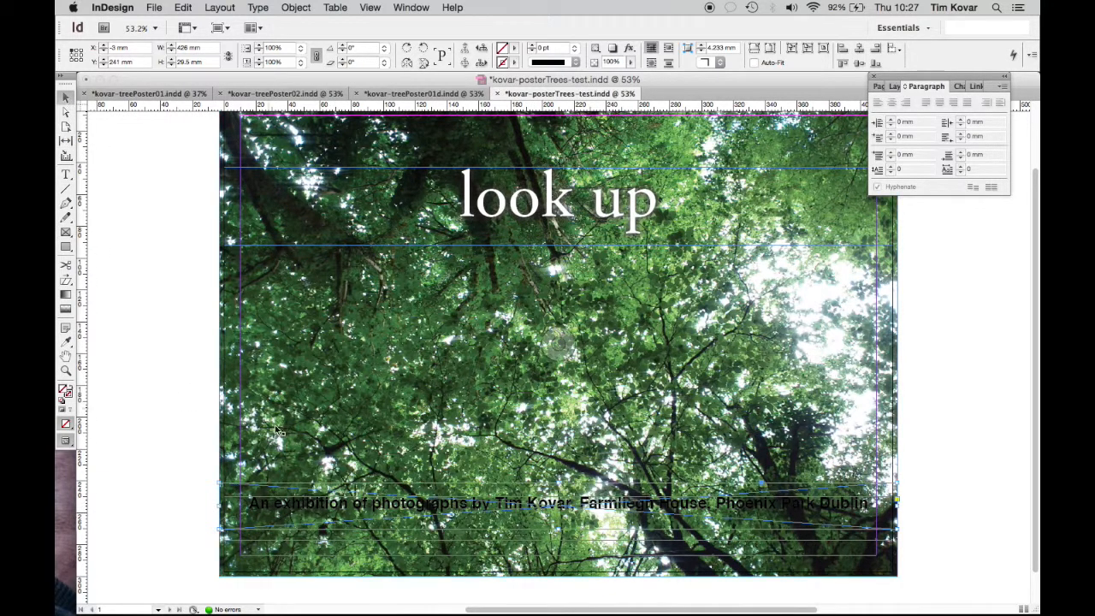
left_click(515, 51)
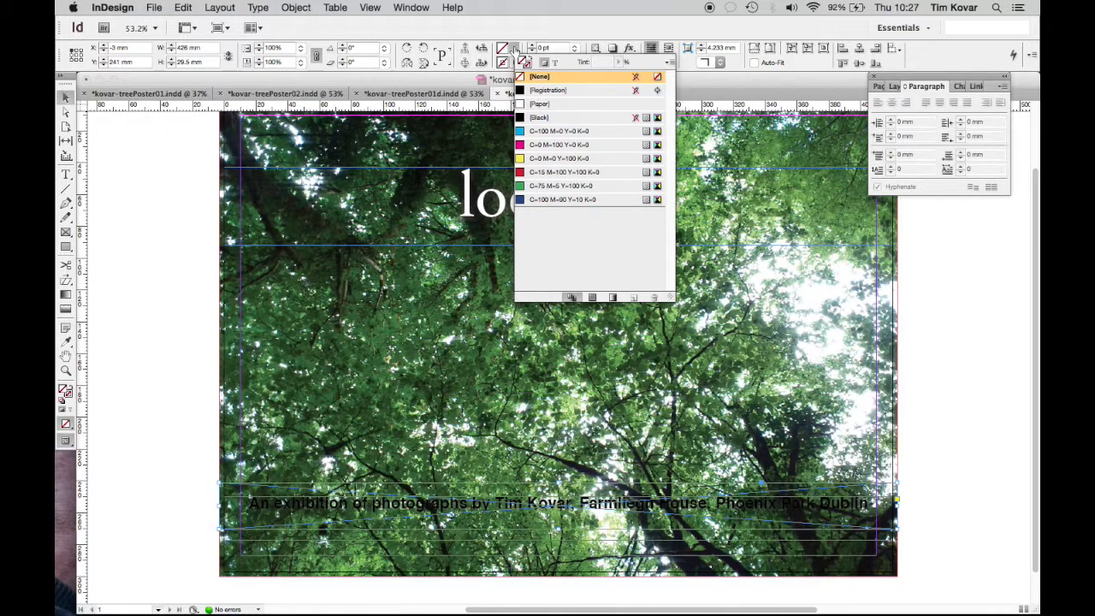
left_click(550, 118)
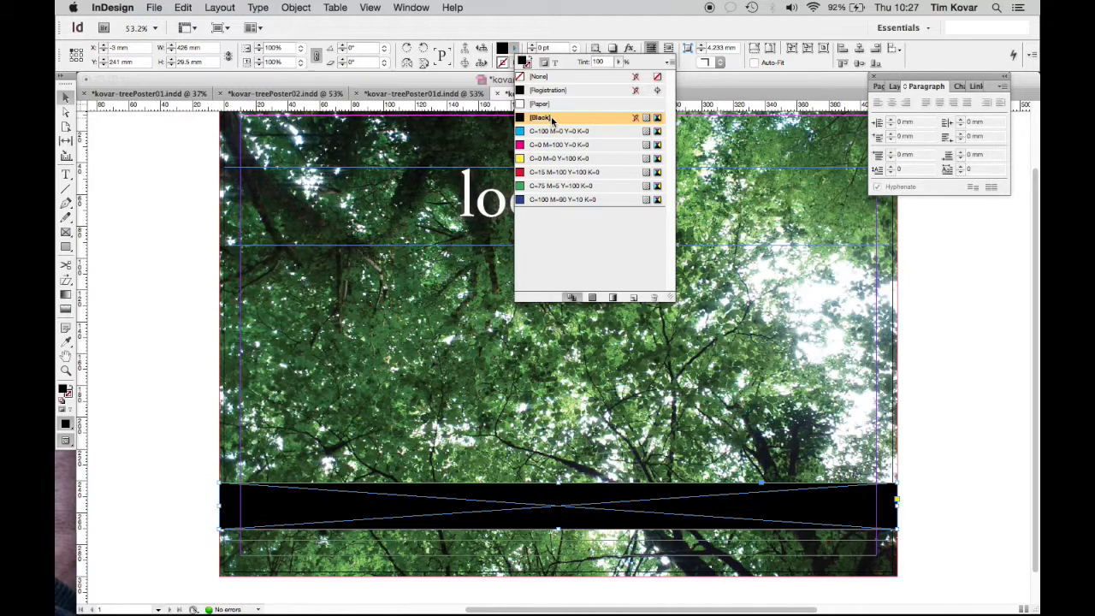
left_click(138, 224)
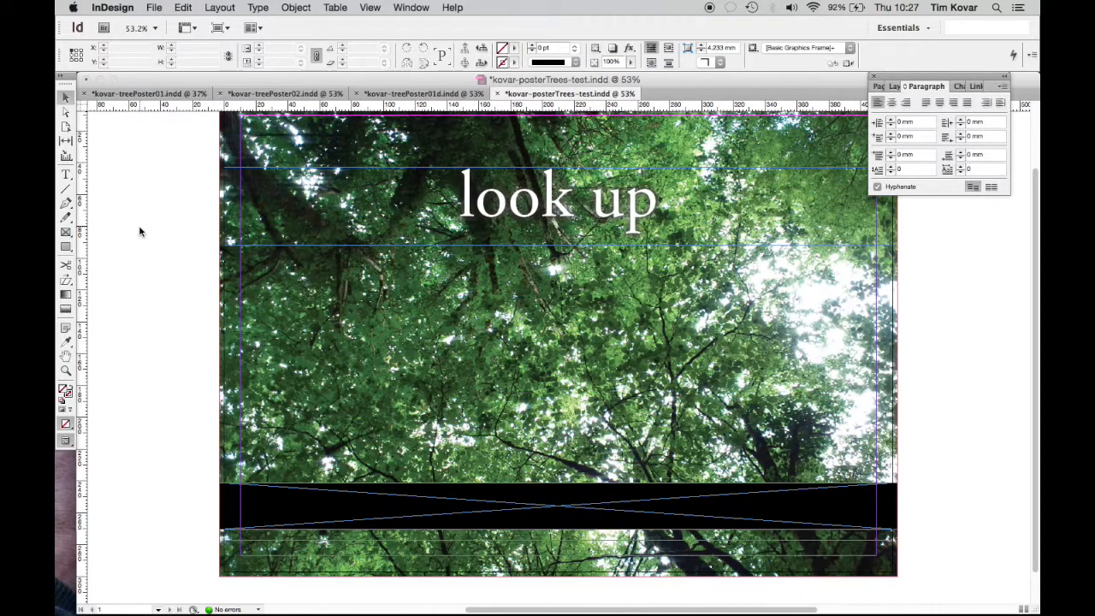
left_click(296, 8)
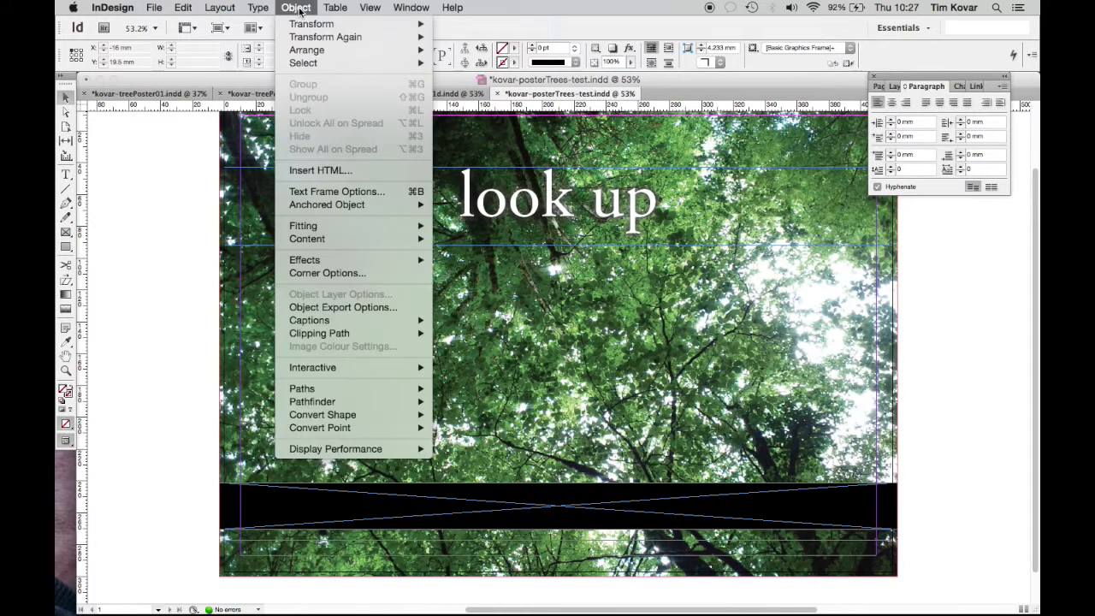
mouse_move(314, 55)
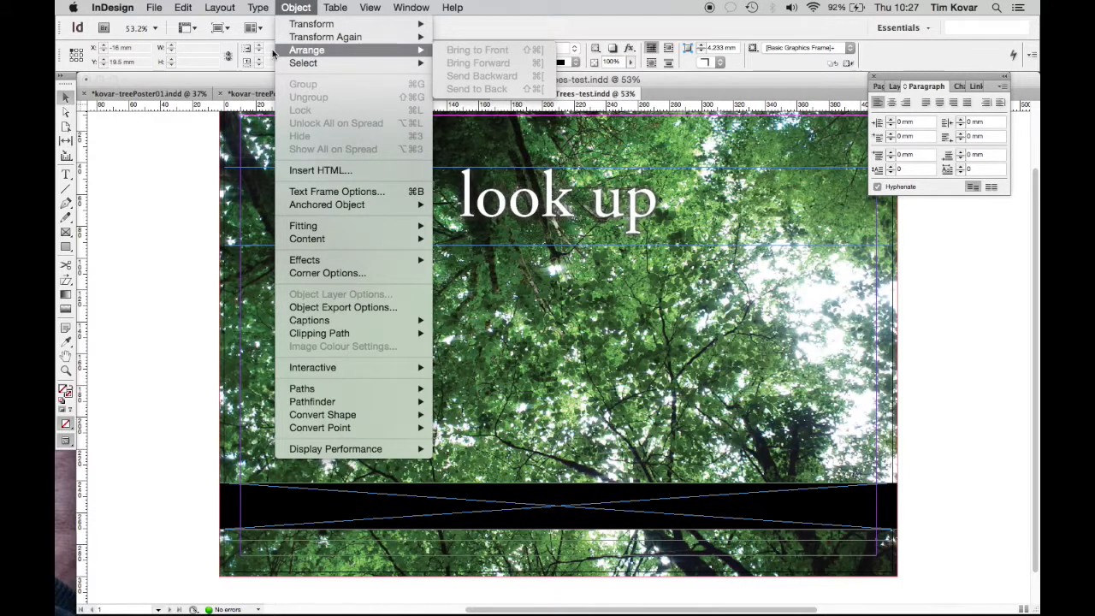
left_click(122, 257)
Send the black band one level backward in the stacking order, behind the exhibition text
left_click(252, 486)
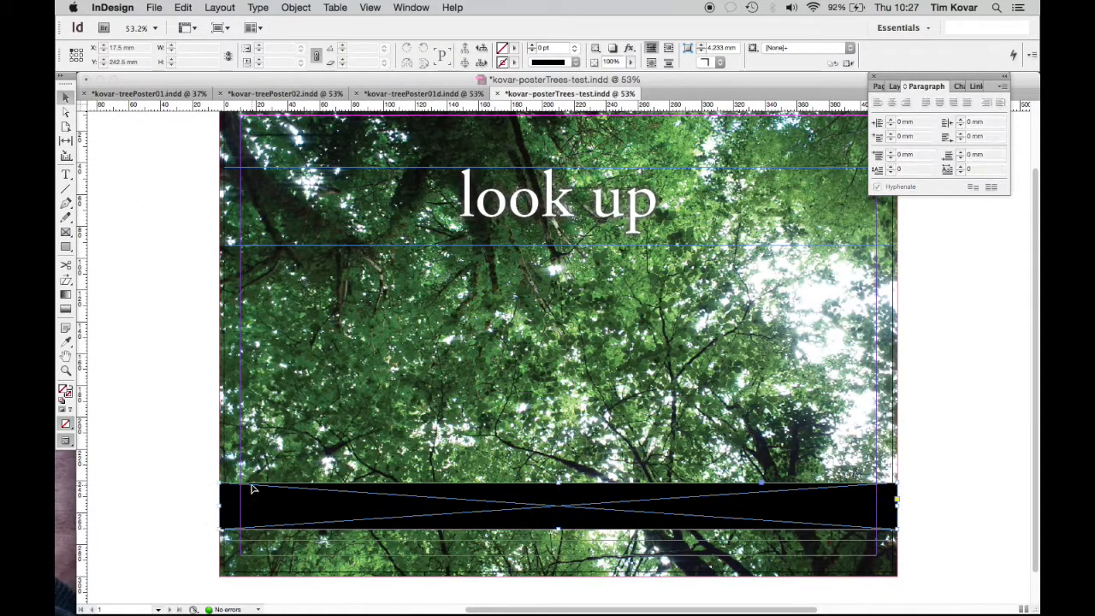
left_click(298, 8)
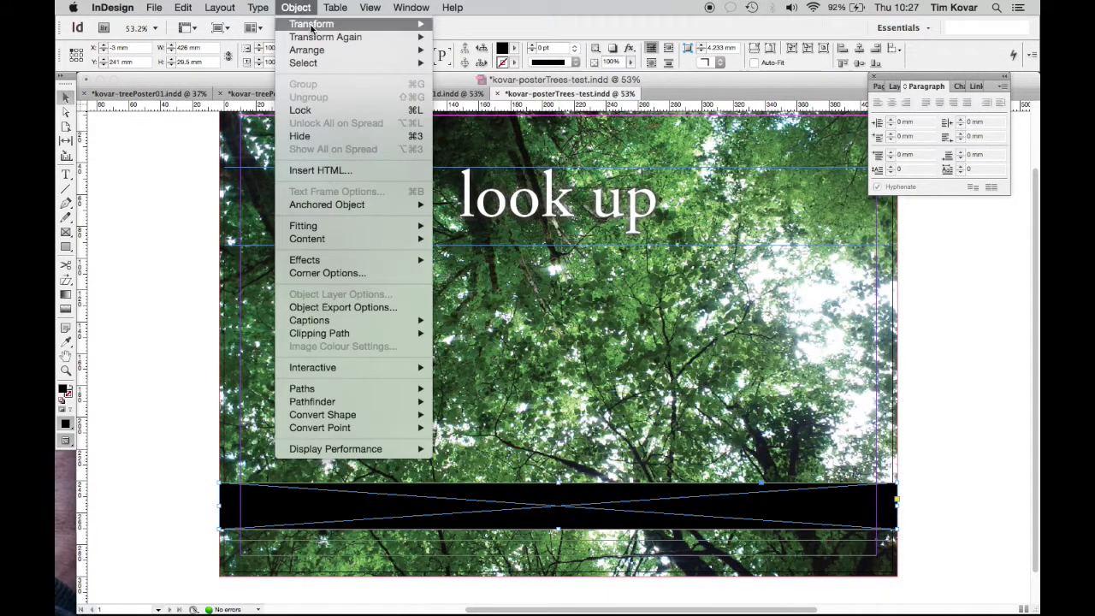
mouse_move(332, 51)
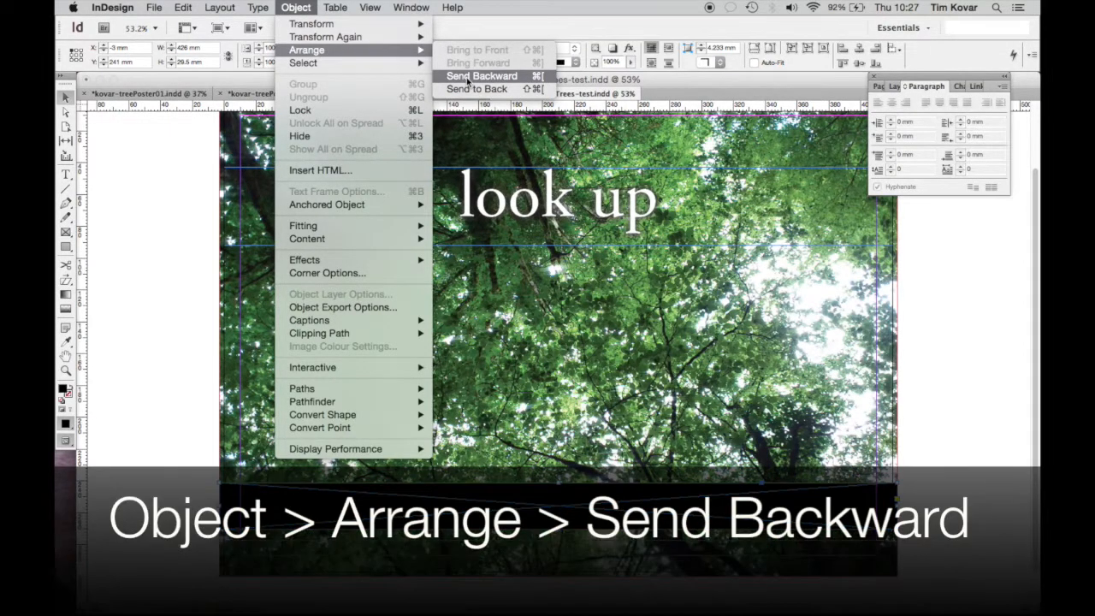
left_click(467, 77)
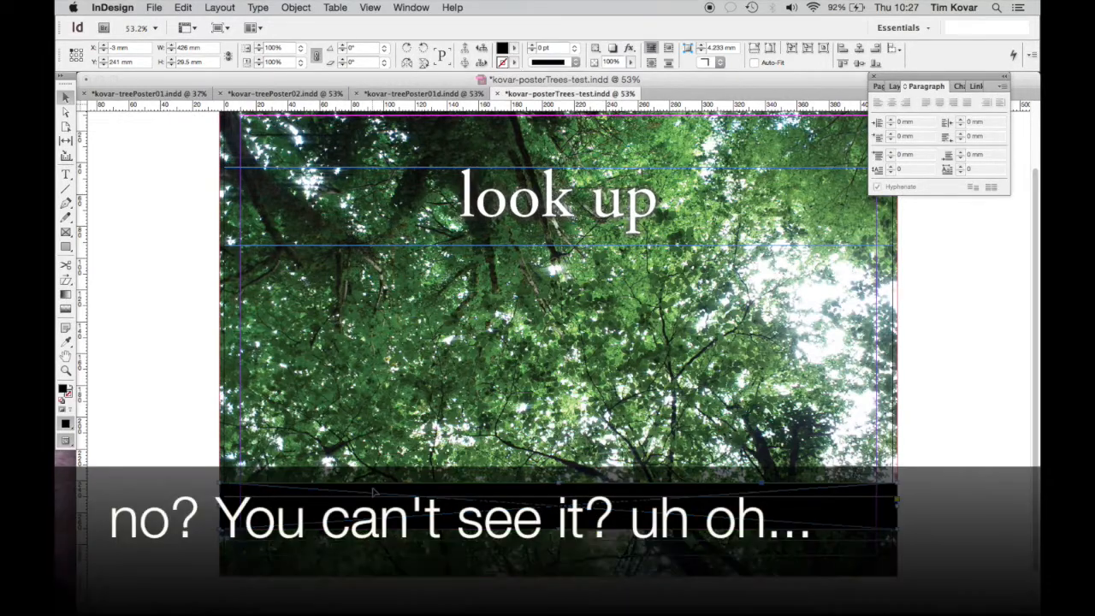
left_click(400, 491)
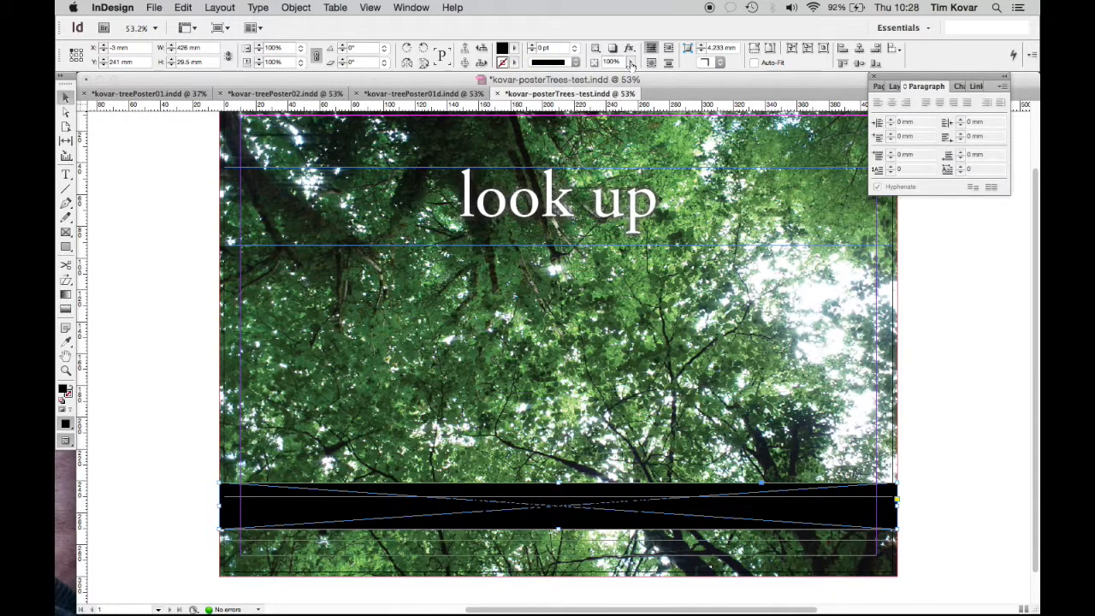
Lower the black band's opacity to make it a light see-through strip, and switch the document to Preview screen mode
left_click_drag(630, 64, 579, 79)
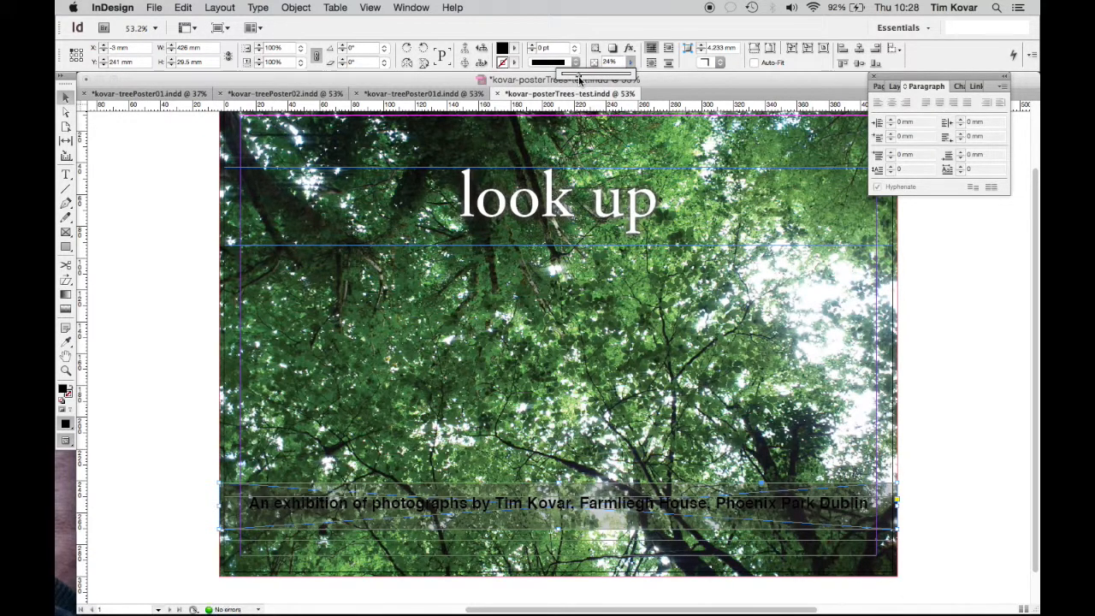
left_click_drag(579, 79, 585, 79)
left_click(149, 343)
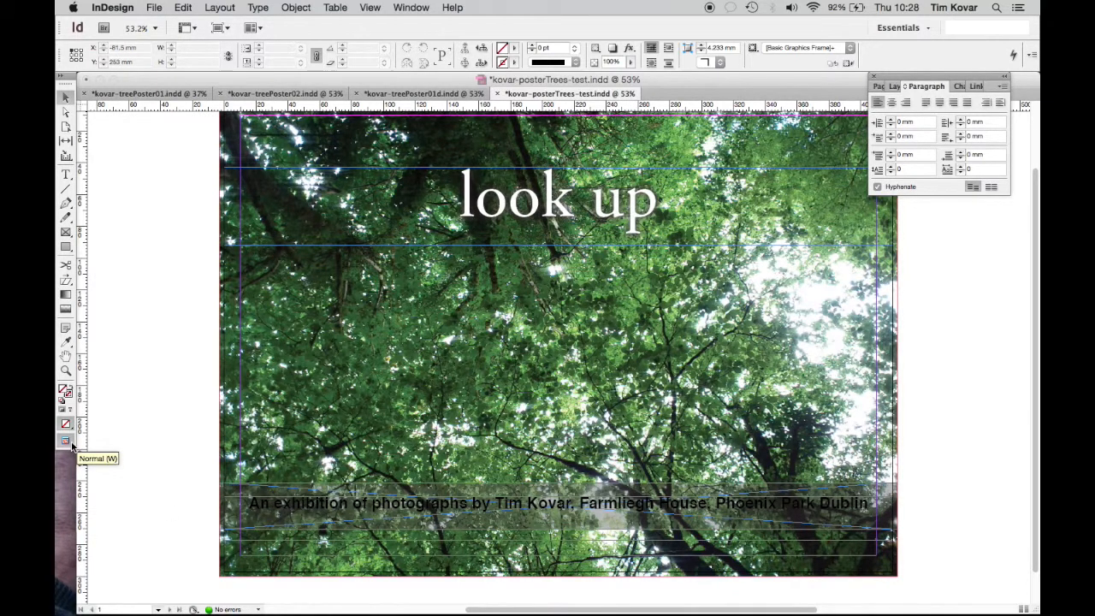
left_click_drag(71, 446, 91, 456)
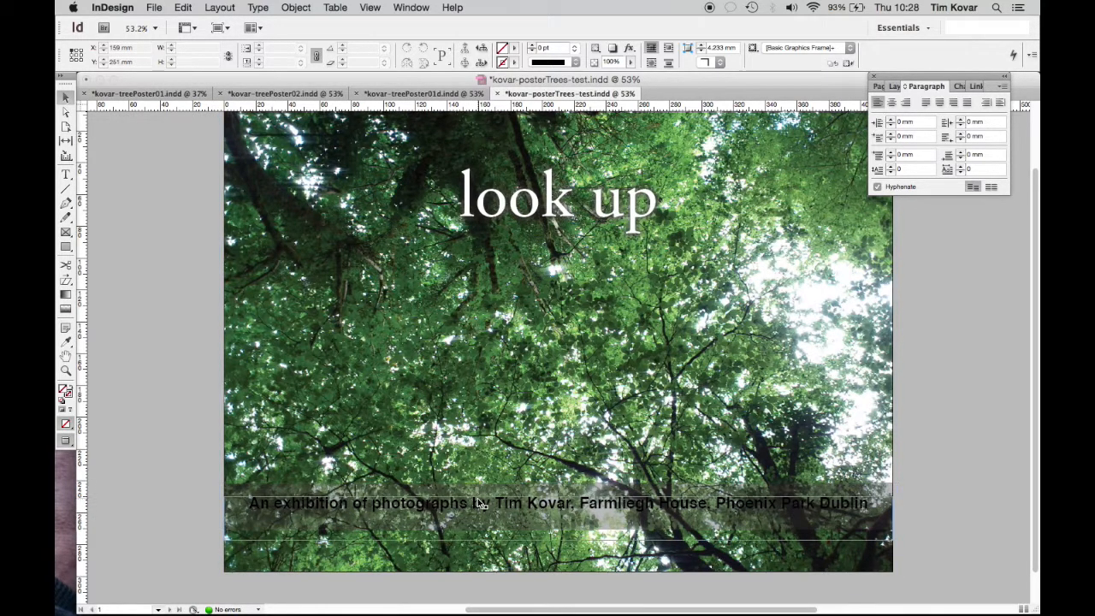
Shorten the exhibition text frame to about 13 mm high and add an Outer Glow effect to it
left_click(481, 508)
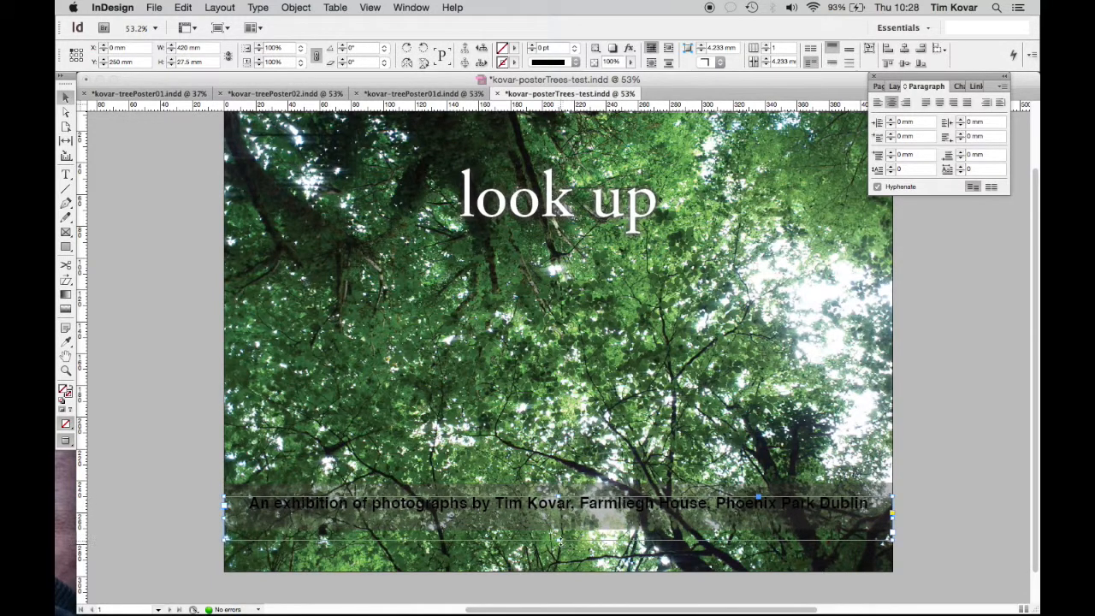
left_click_drag(558, 539, 556, 517)
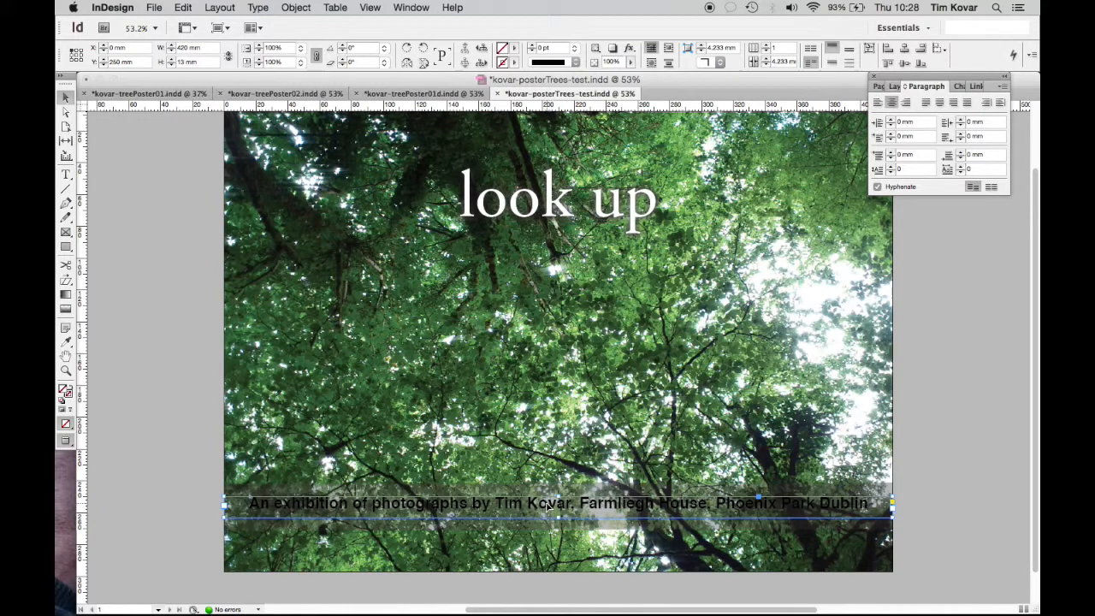
left_click(296, 7)
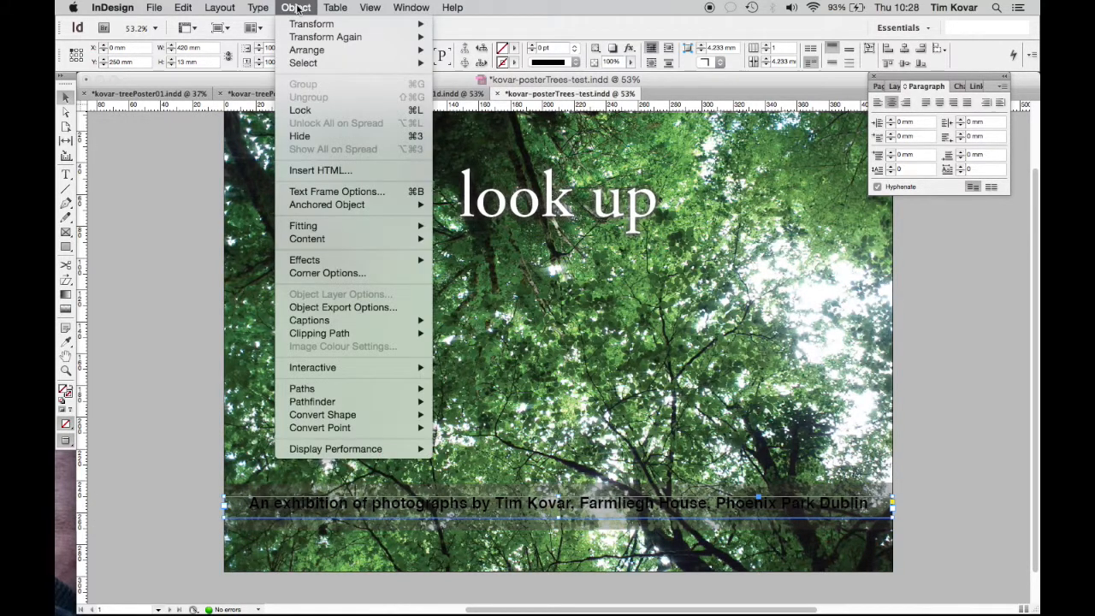
mouse_move(379, 261)
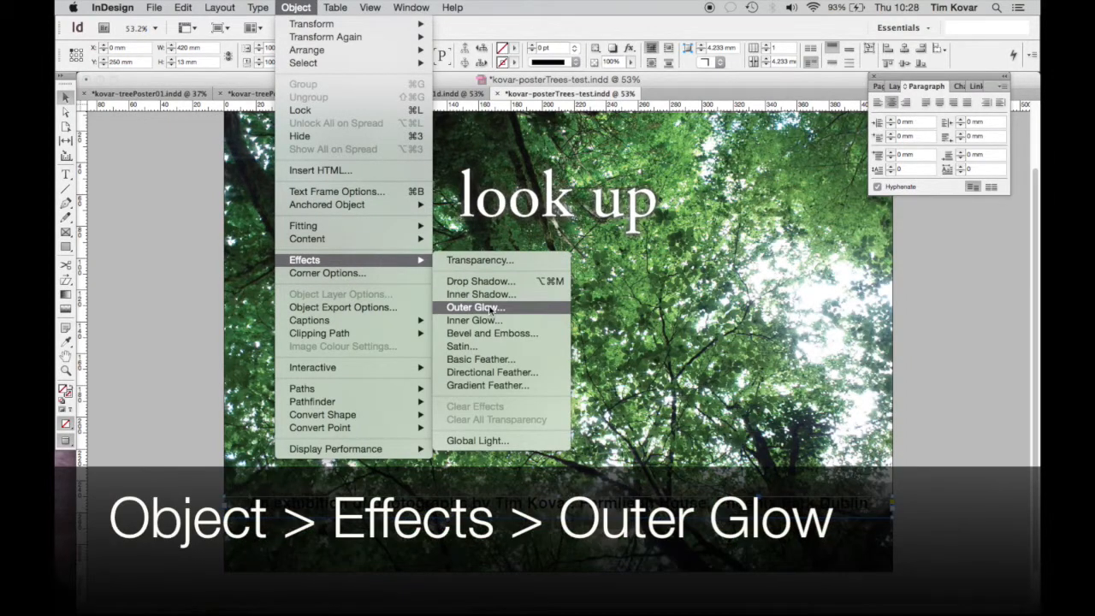
left_click(491, 308)
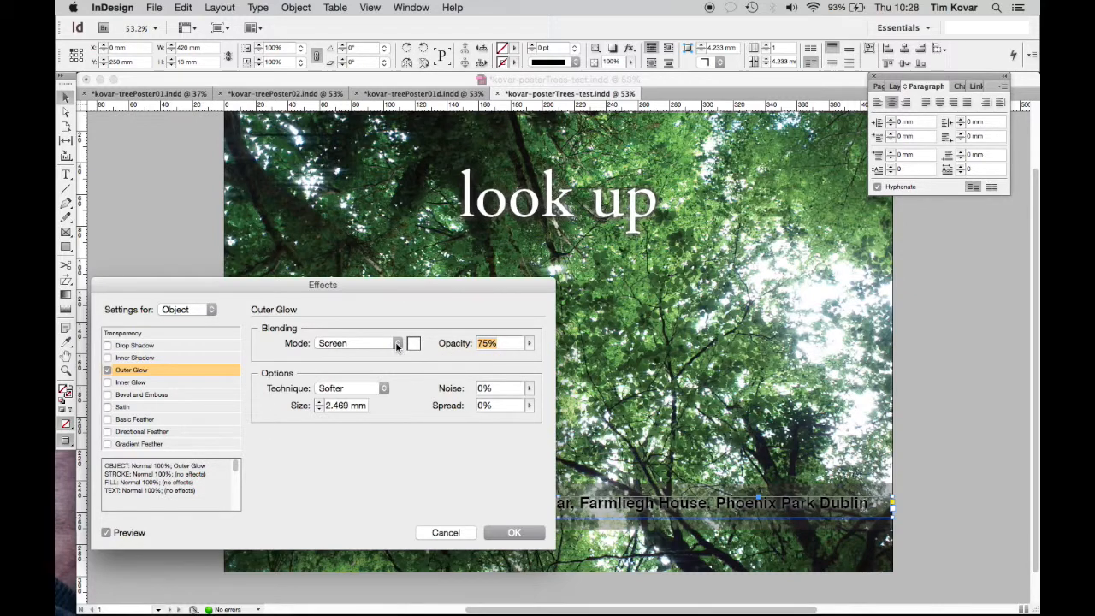
Set the outer glow's blending mode to Normal and its size to 4 mm
left_click(396, 345)
left_click(371, 311)
left_click(319, 402)
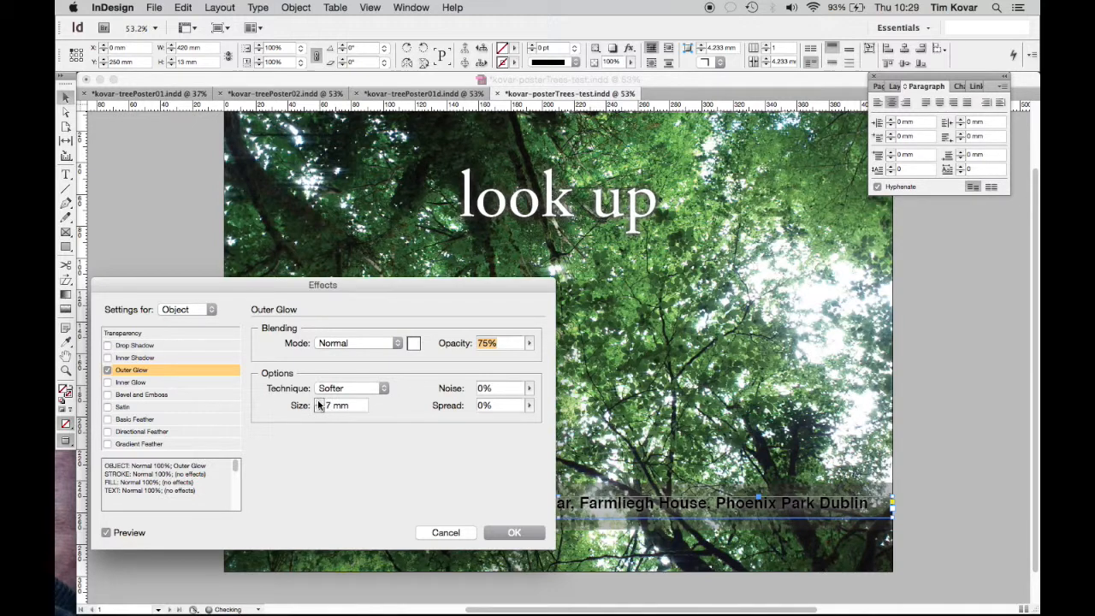
left_click(318, 408)
left_click(318, 408)
Set the outer glow's spread to 10% and compare the exhibition text with the effect preview off and on
left_click(529, 406)
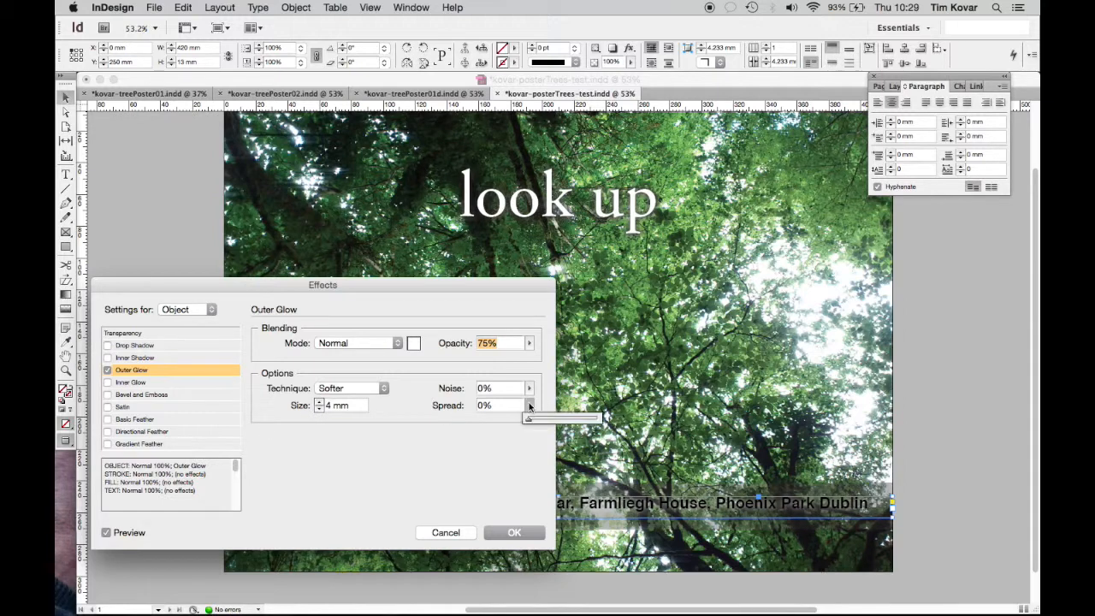
left_click_drag(528, 419, 550, 419)
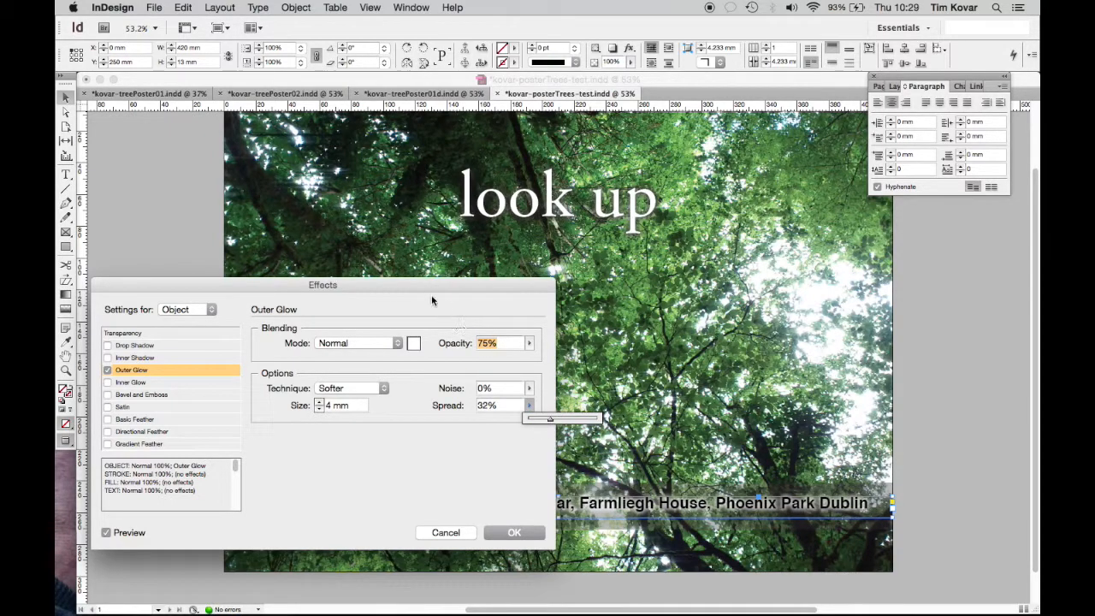
left_click_drag(426, 287, 436, 116)
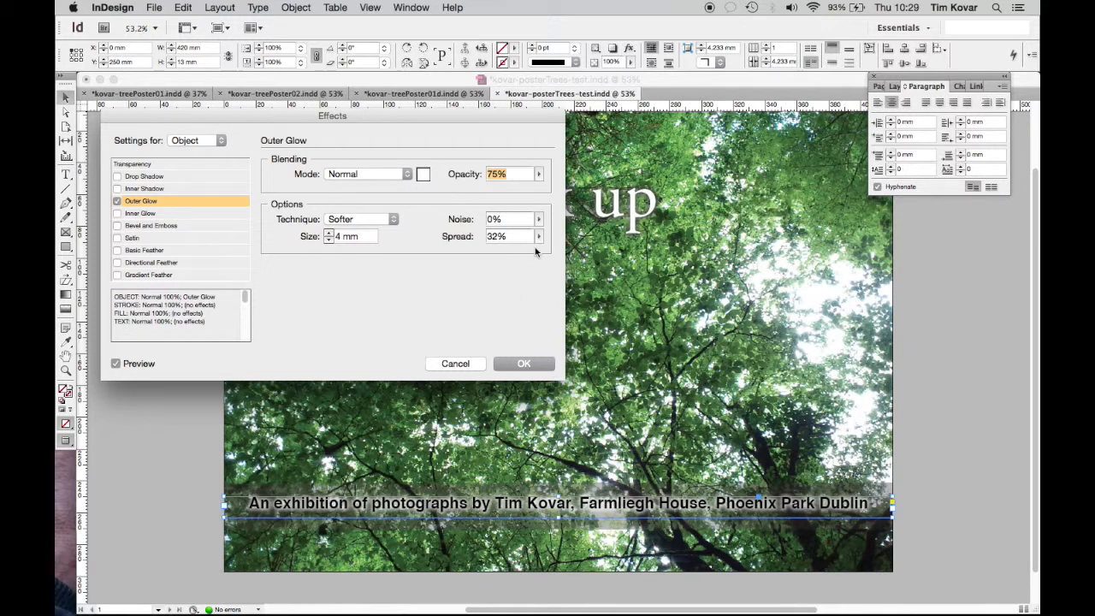
left_click_drag(540, 239, 525, 251)
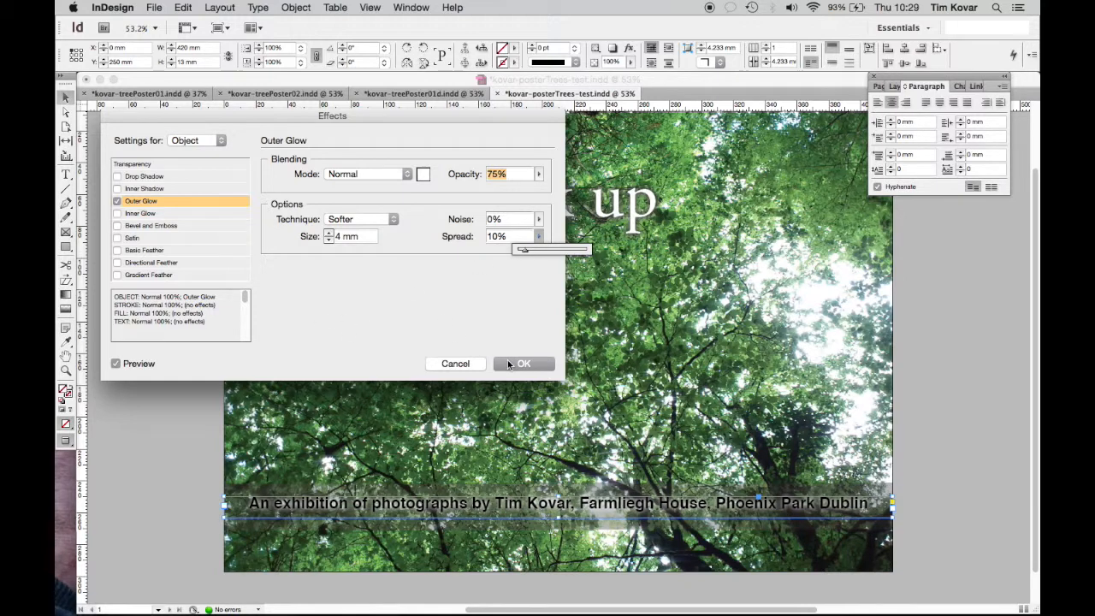
left_click(117, 364)
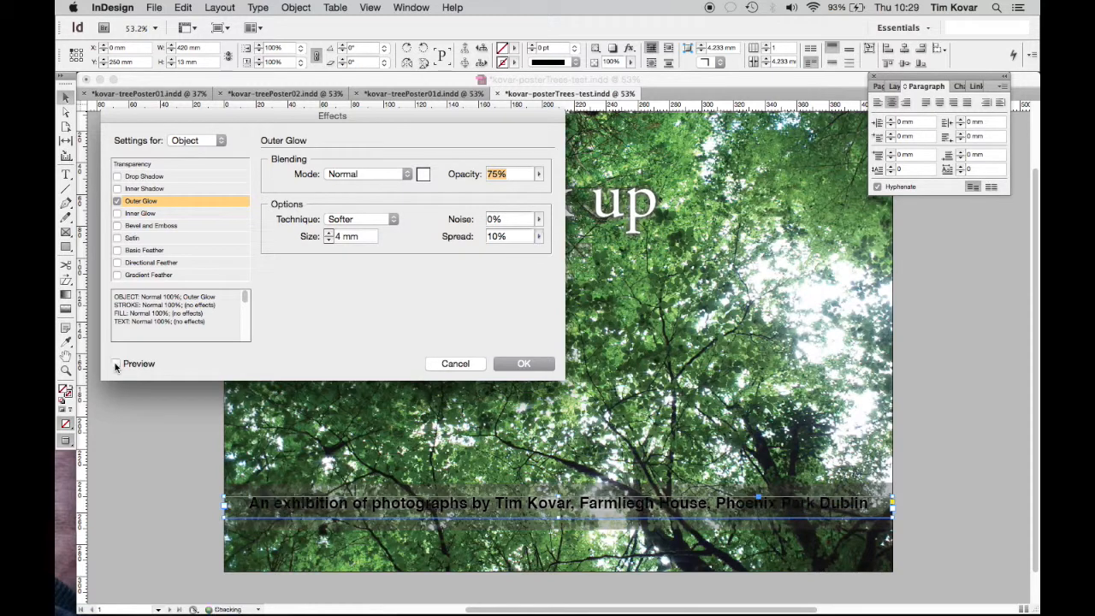
left_click(116, 363)
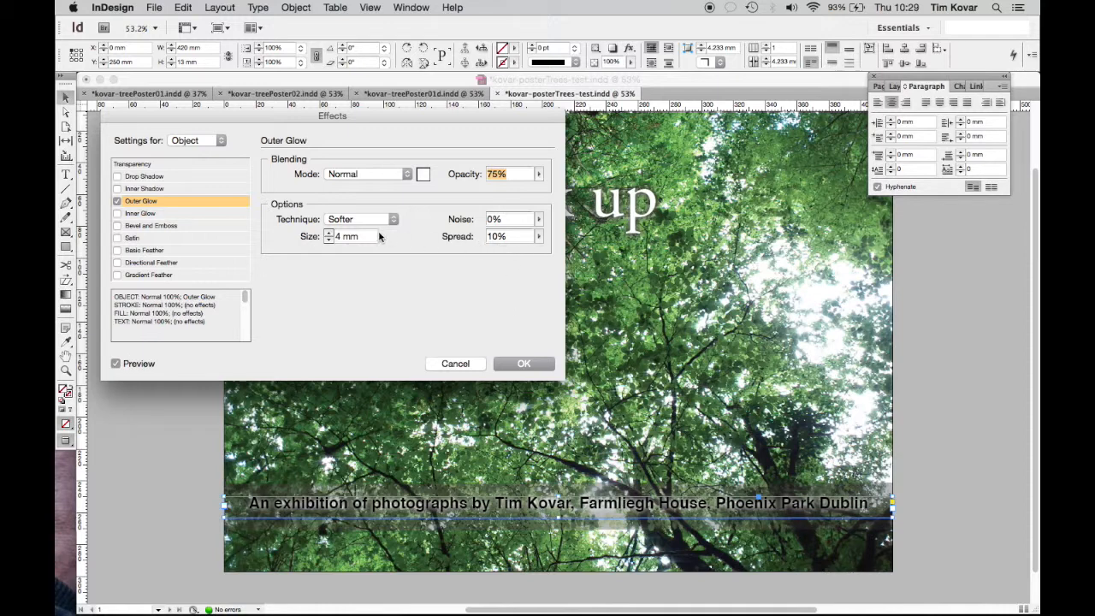
Set the outer glow's opacity to 77%, apply the effect and deselect the exhibition text
left_click(539, 175)
left_click_drag(544, 191, 517, 188)
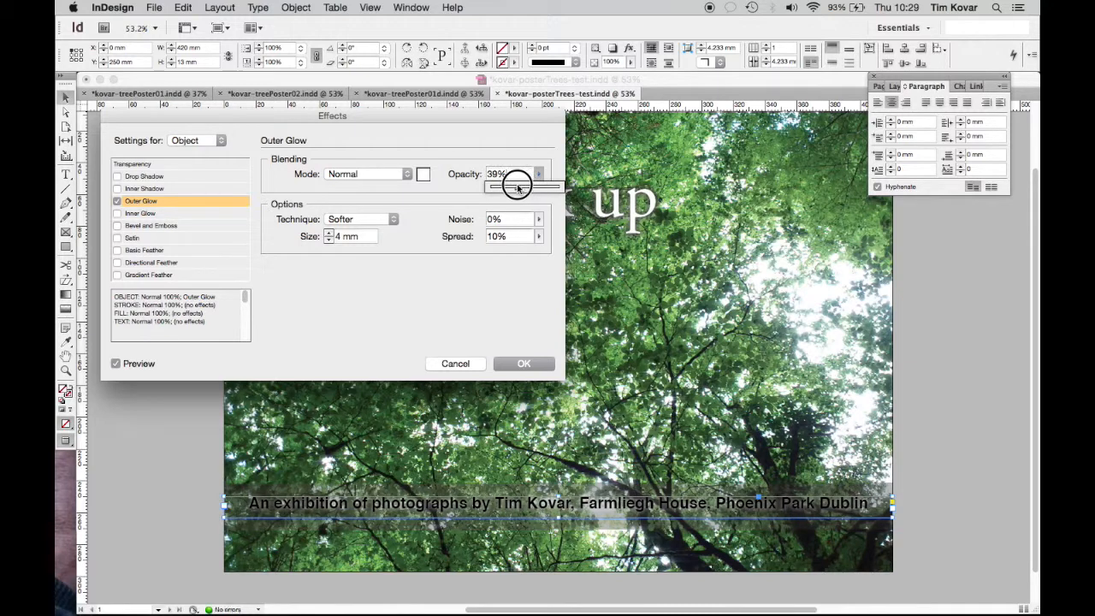
left_click_drag(517, 188, 544, 189)
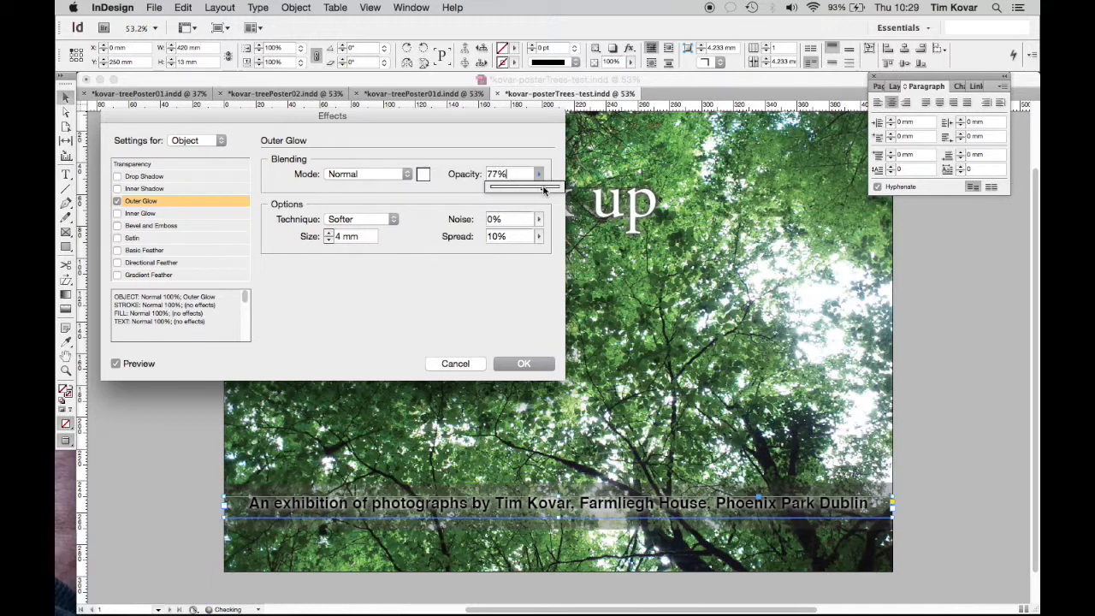
left_click(518, 362)
left_click(153, 488)
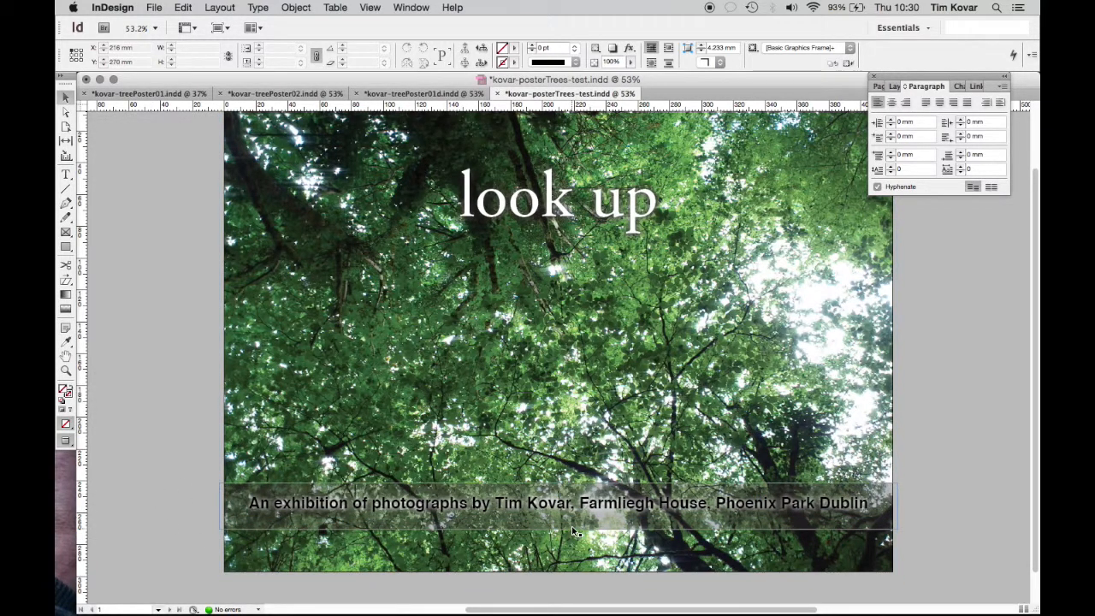
Nudge the exhibition text frame down to a Y position of 251 mm within the transparent band, and deselect it
left_click(568, 504)
key("Down")
key("Down")
key("Down")
key("Down")
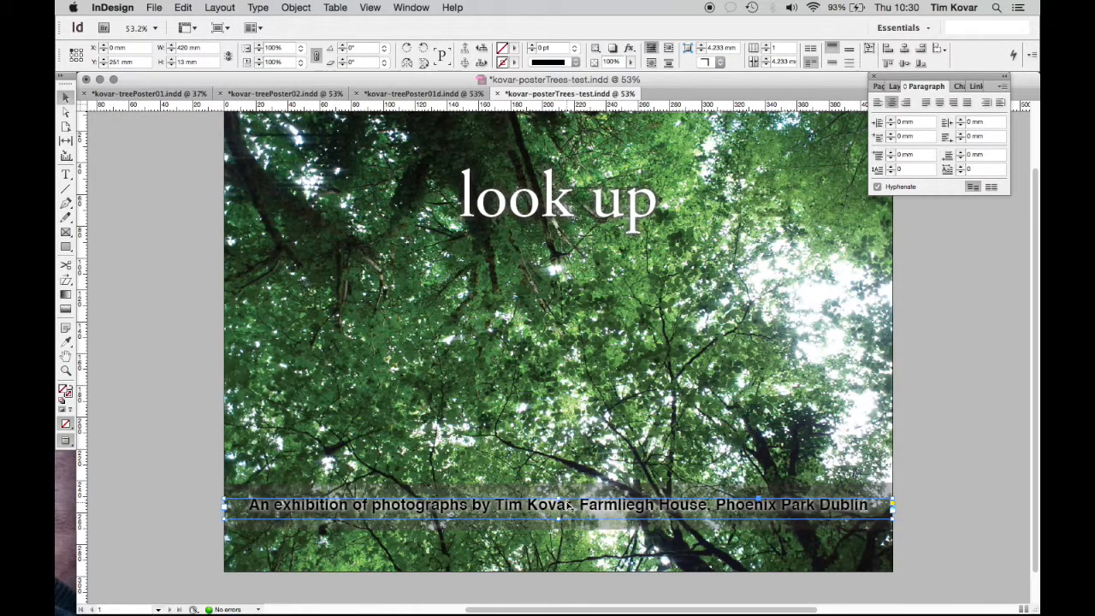
left_click(172, 388)
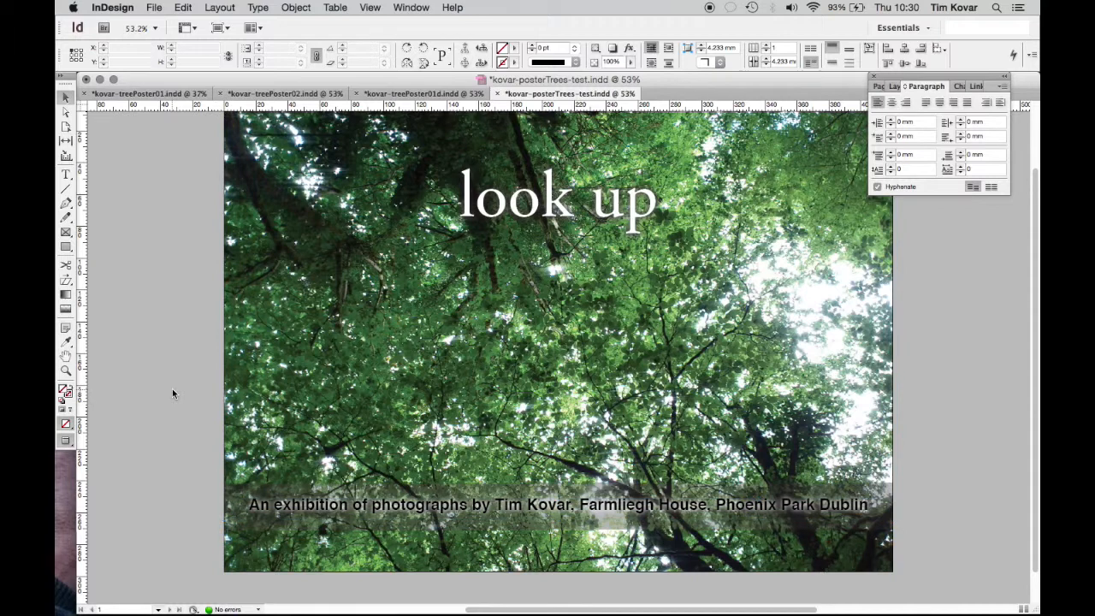
Correct the misspelled house name in the exhibition text to "Farmleigh" and save the document
double_click(640, 507)
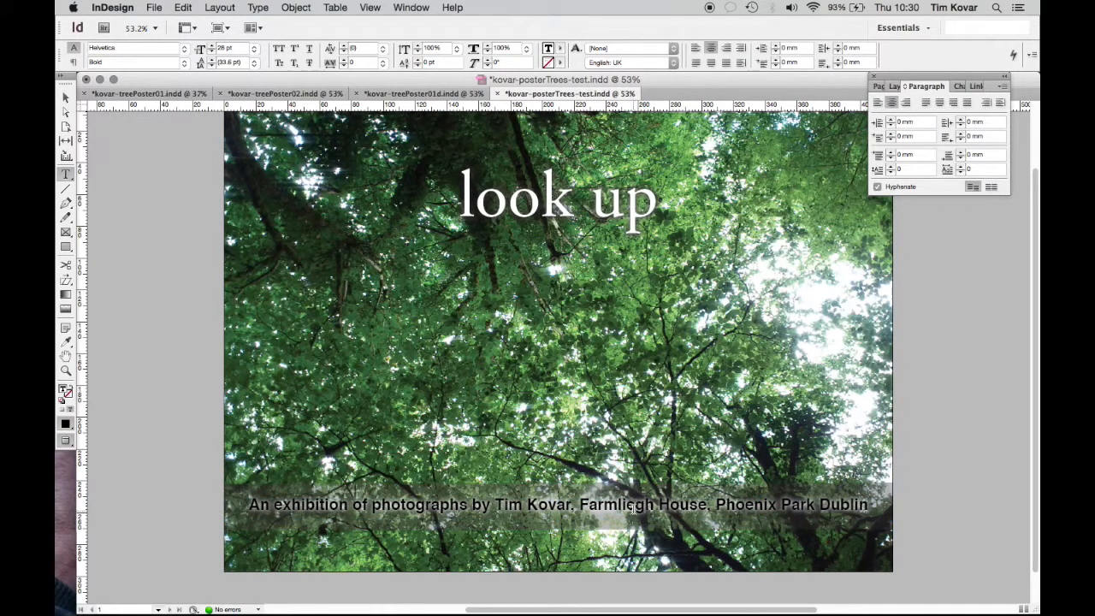
key("BackSpace")
key("BackSpace")
type("ei")
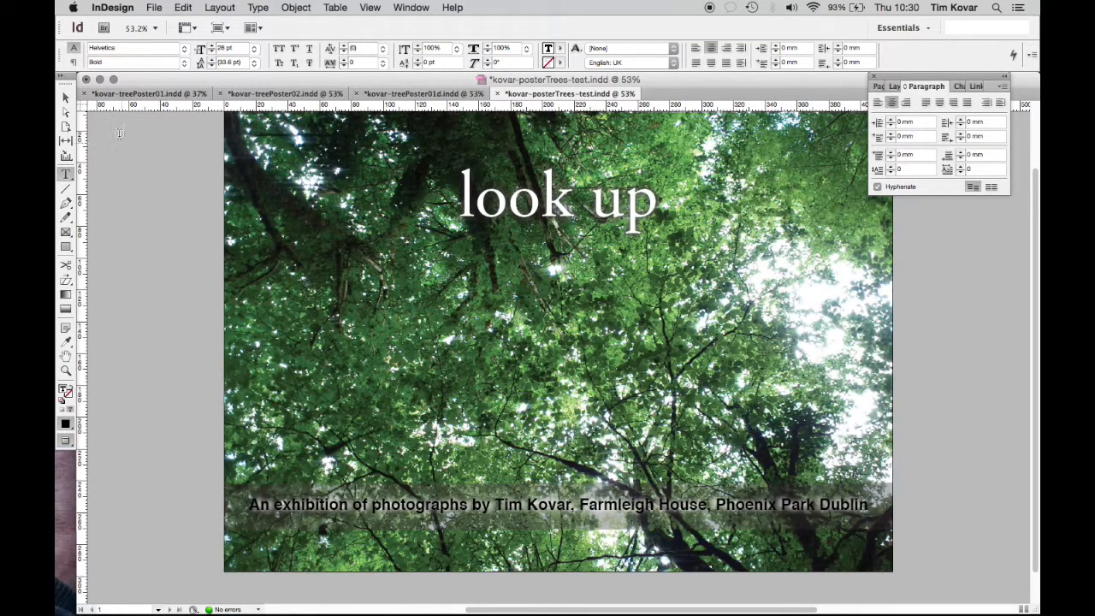
left_click(65, 97)
left_click(158, 230)
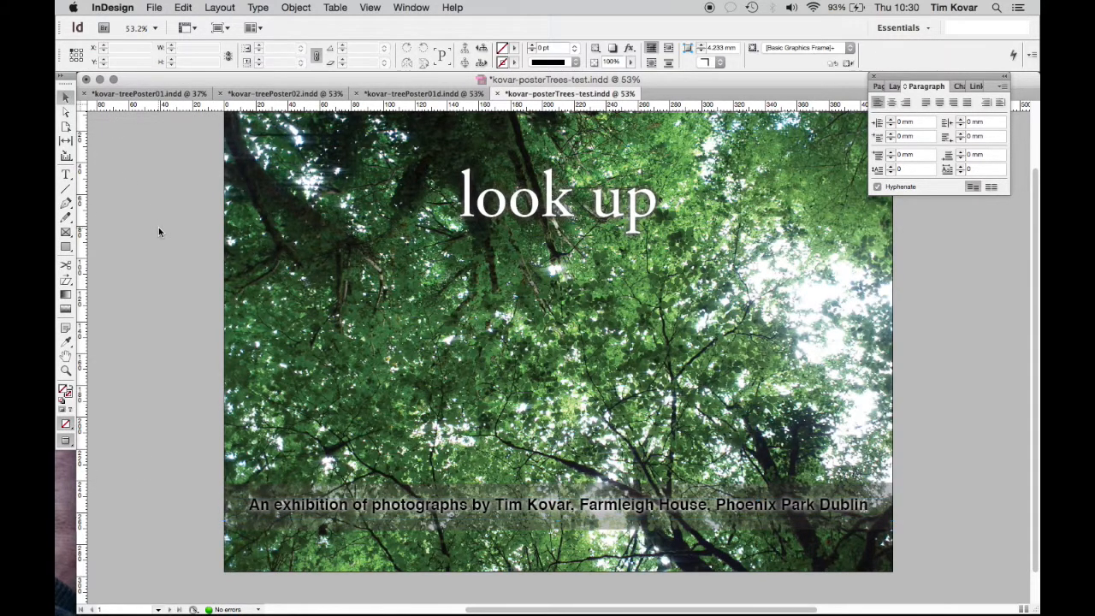
key("super+s")
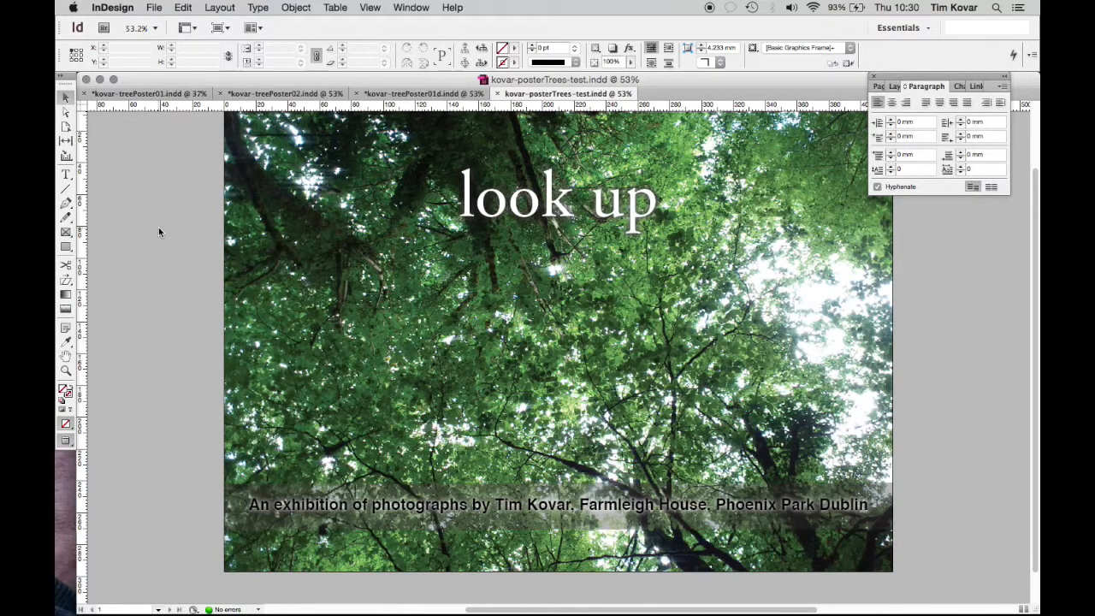
Select the transparent black band behind the exhibition text and undo the last spelling edit
left_click(377, 275)
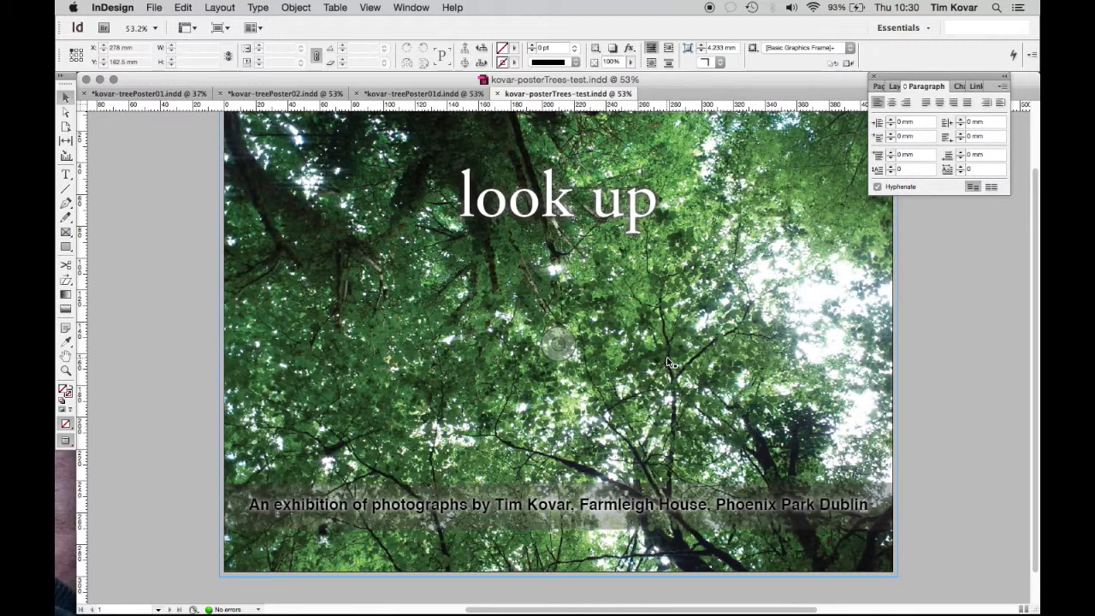
left_click(830, 515)
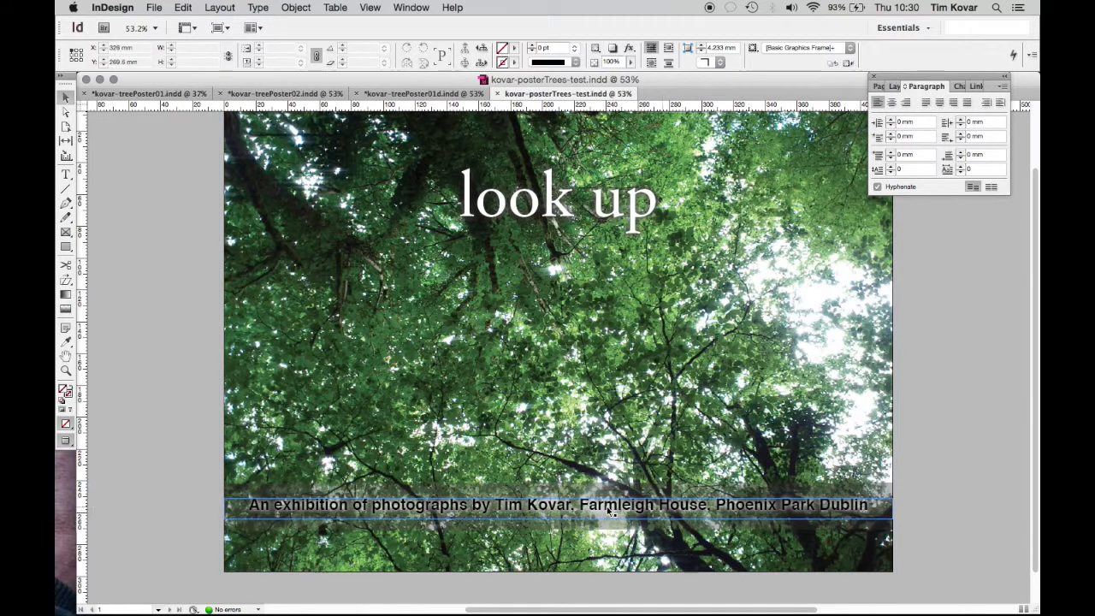
left_click(346, 532)
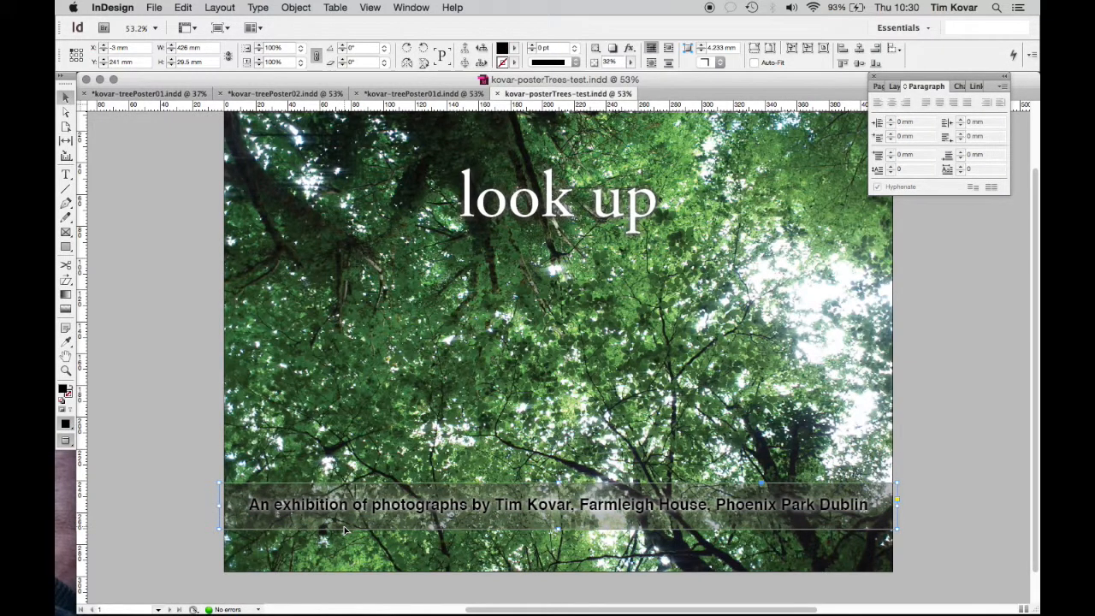
key("super+z")
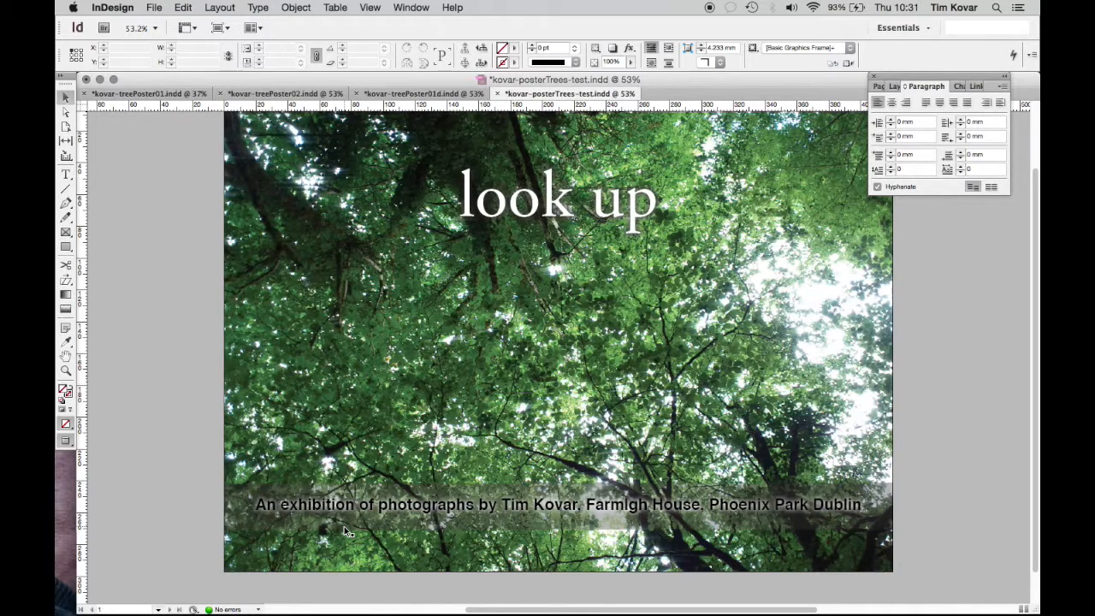
Delete the transparent black band to view the exhibition text without it, restore it by undoing, and deselect it
left_click(374, 525)
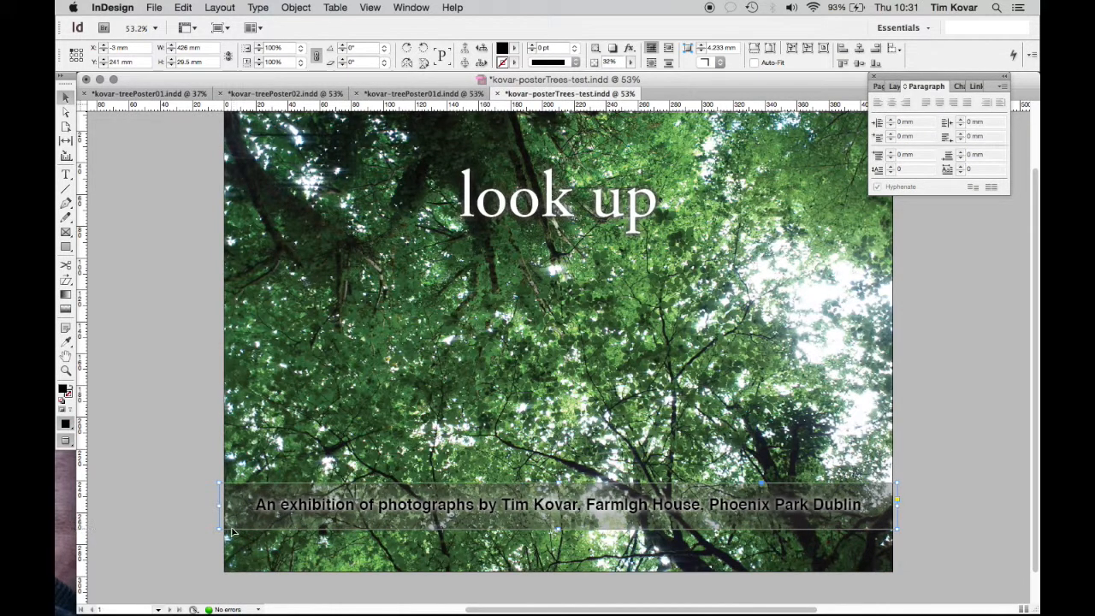
key("Delete")
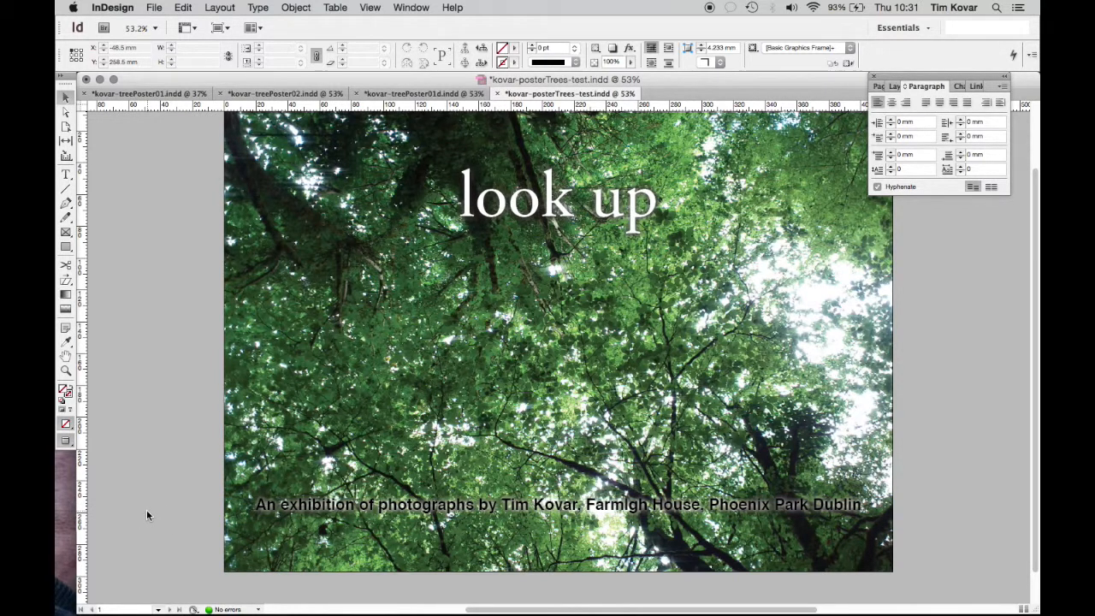
key("super+z")
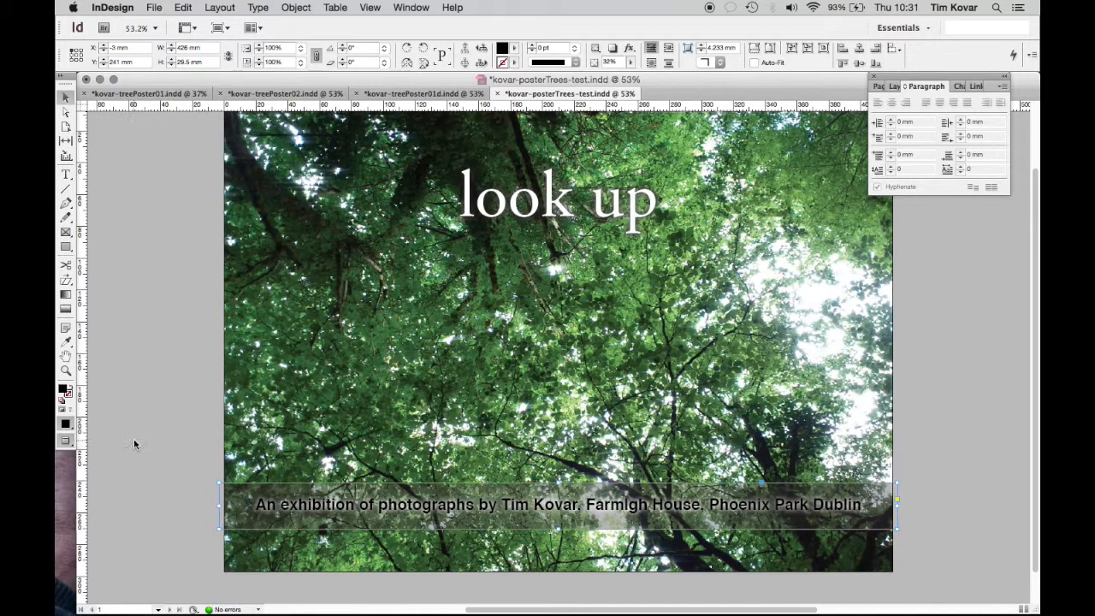
left_click(133, 439)
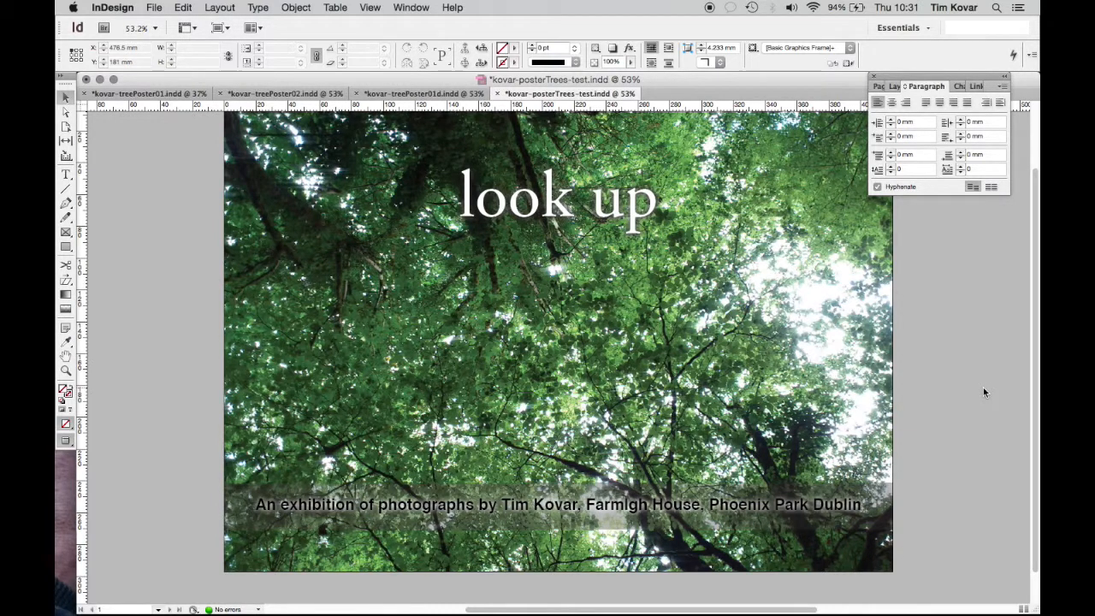
Extend the exhibition text frame downward to a height of 23 mm to make room for a second line
double_click(861, 505)
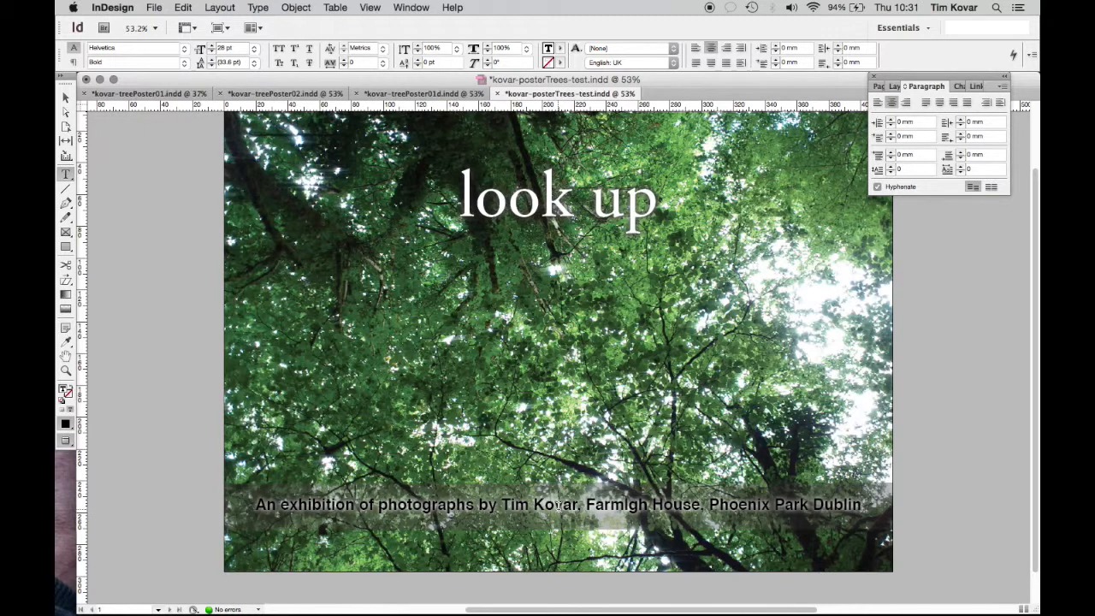
left_click(66, 98)
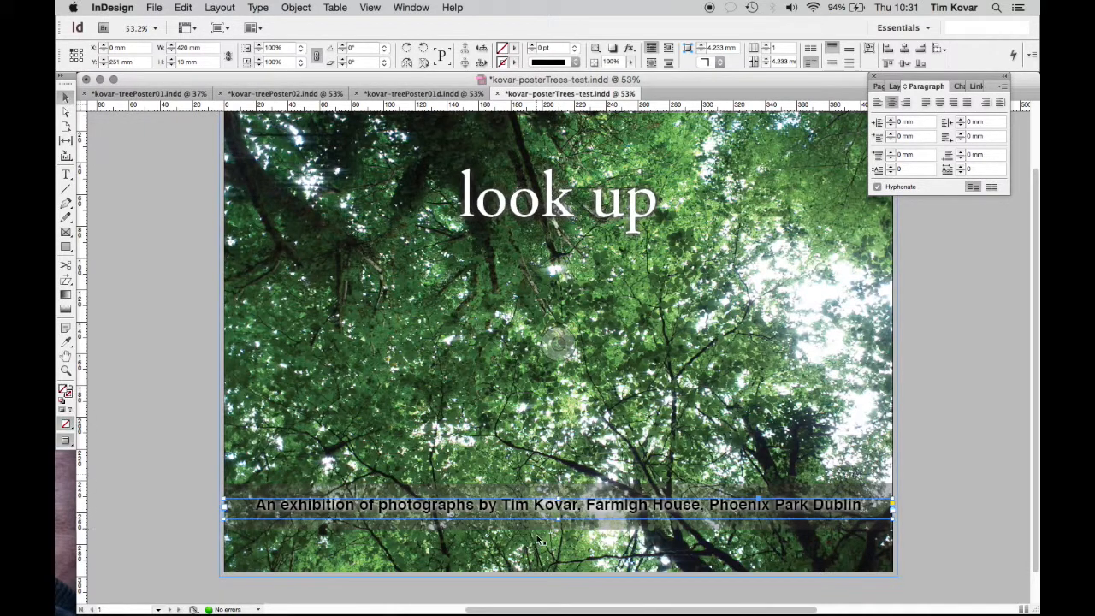
left_click_drag(558, 518, 558, 535)
Add a second line reading "September 1 to October 1" below the exhibition text
double_click(865, 506)
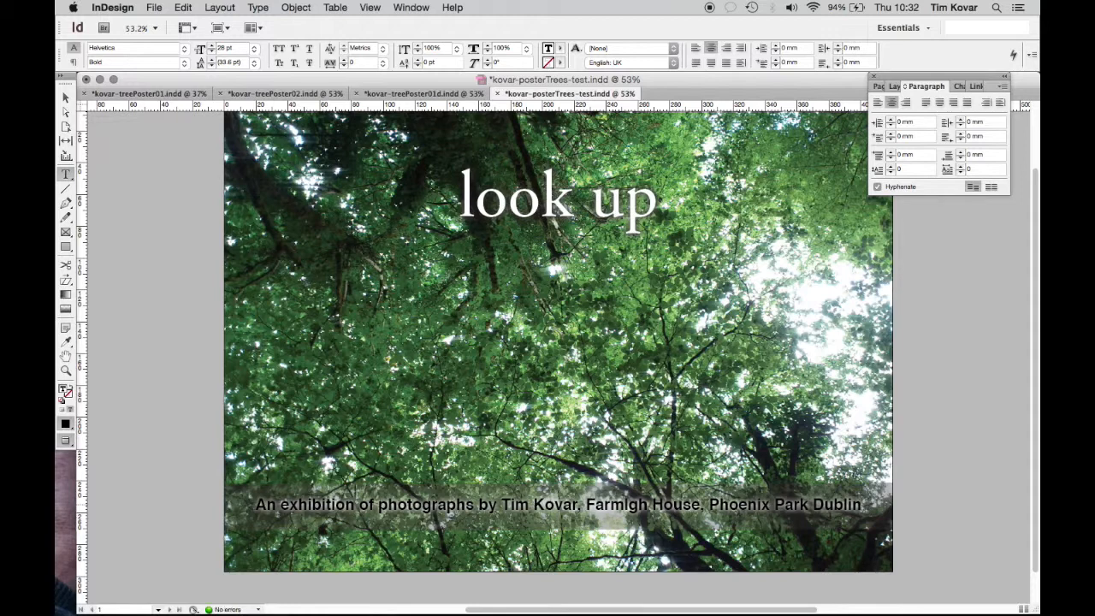
key("Return")
type("September")
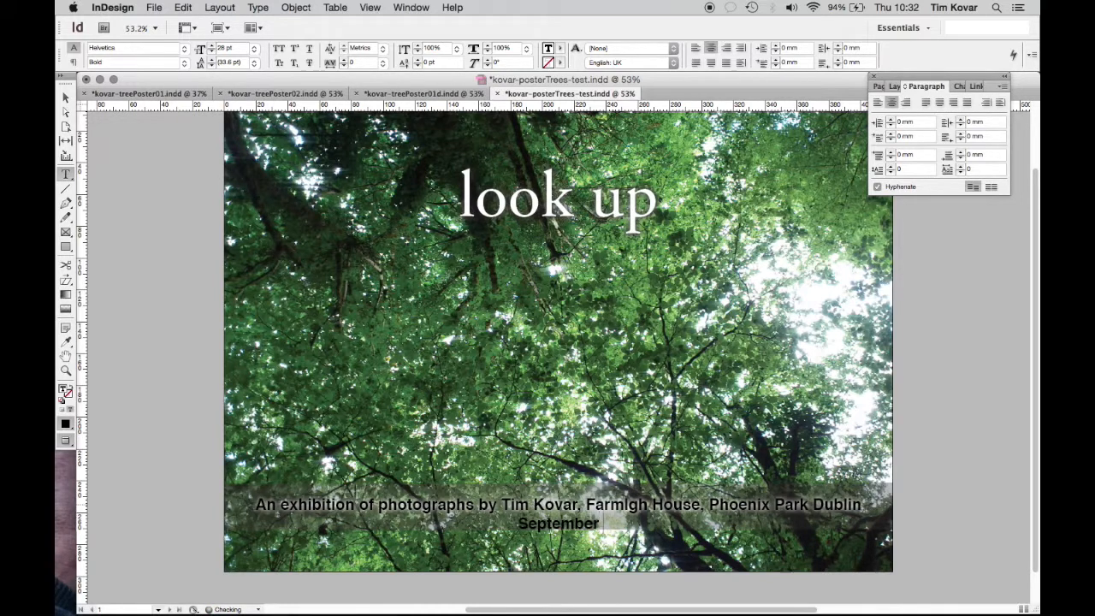
type(" 1 to Octo")
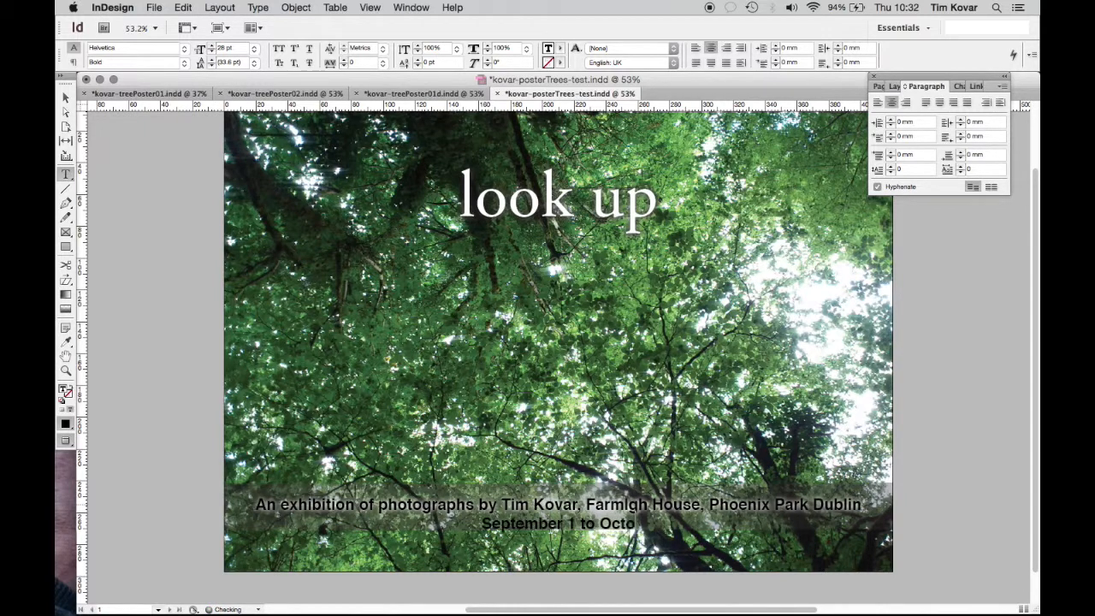
type("ber 1")
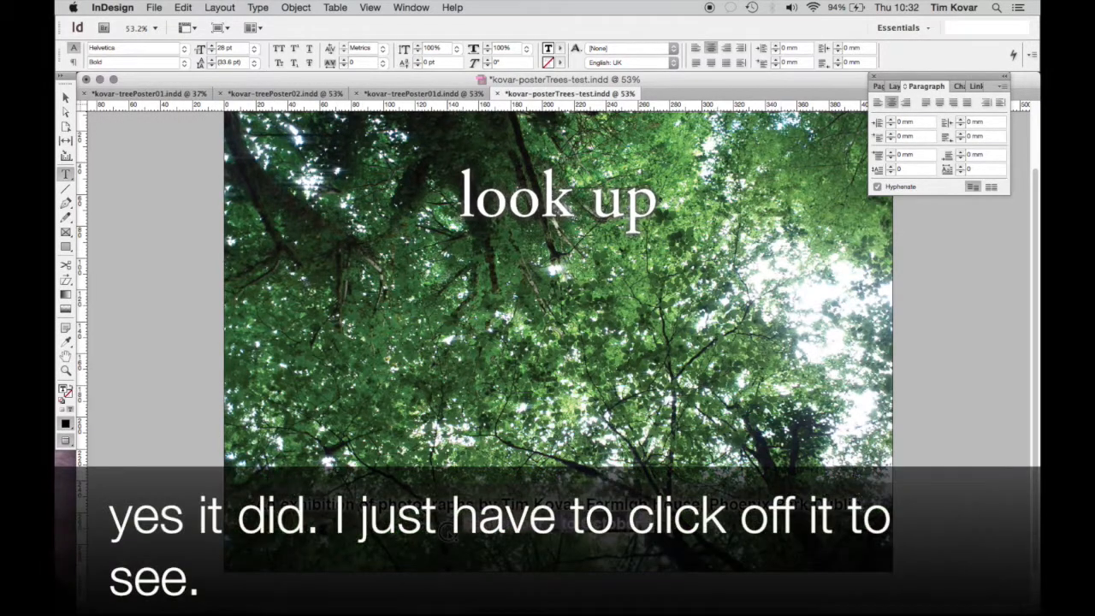
Look for the effects options for the date line, then leave text editing and deselect the frame to check its glow
left_click(295, 9)
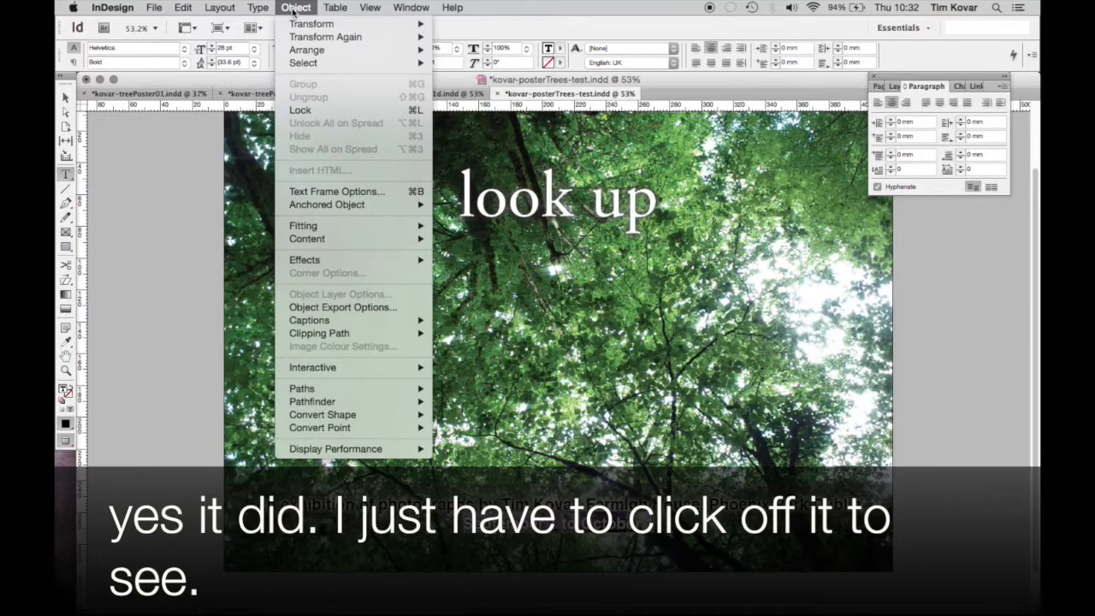
mouse_move(355, 257)
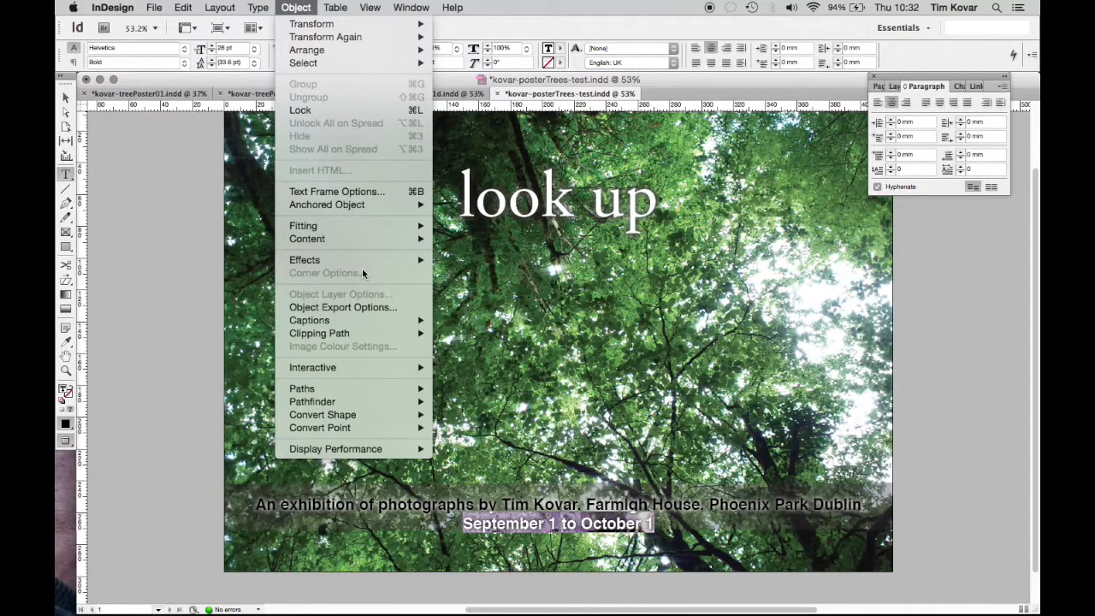
left_click(135, 225)
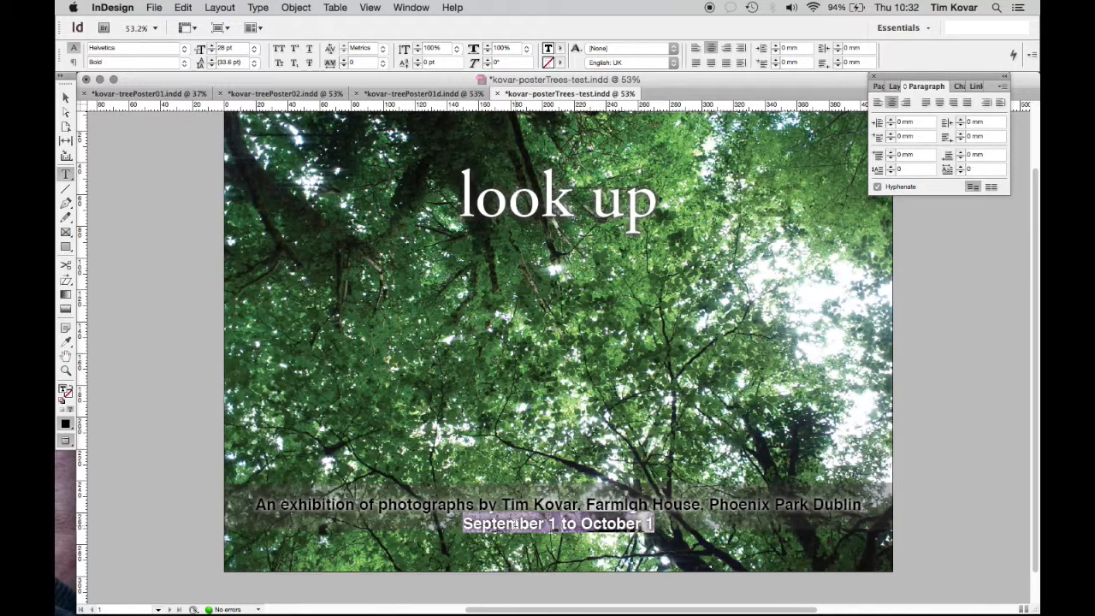
left_click(65, 100)
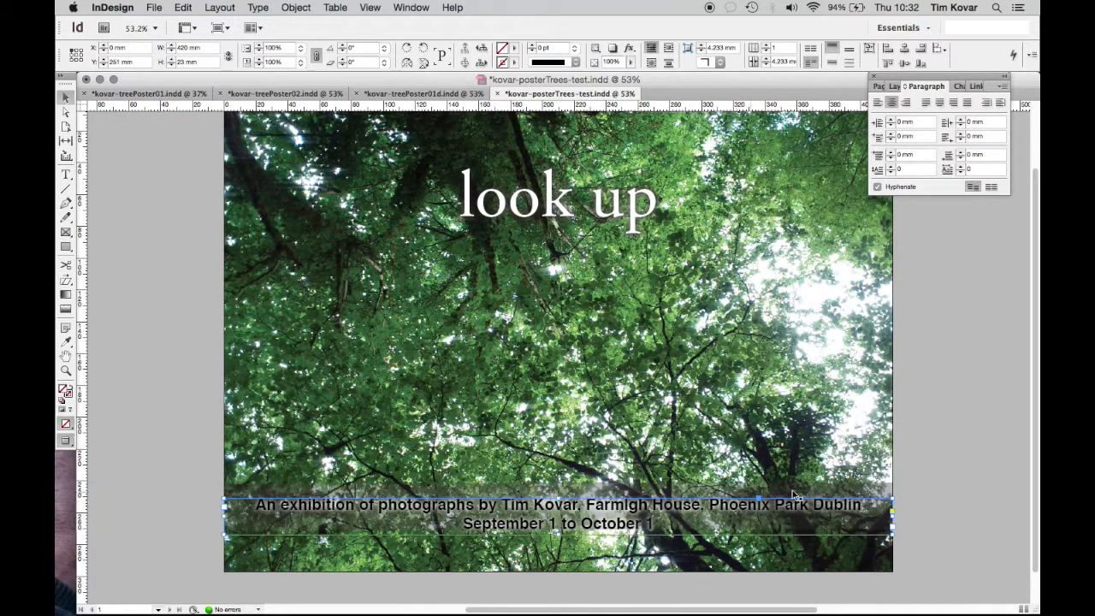
left_click(917, 448)
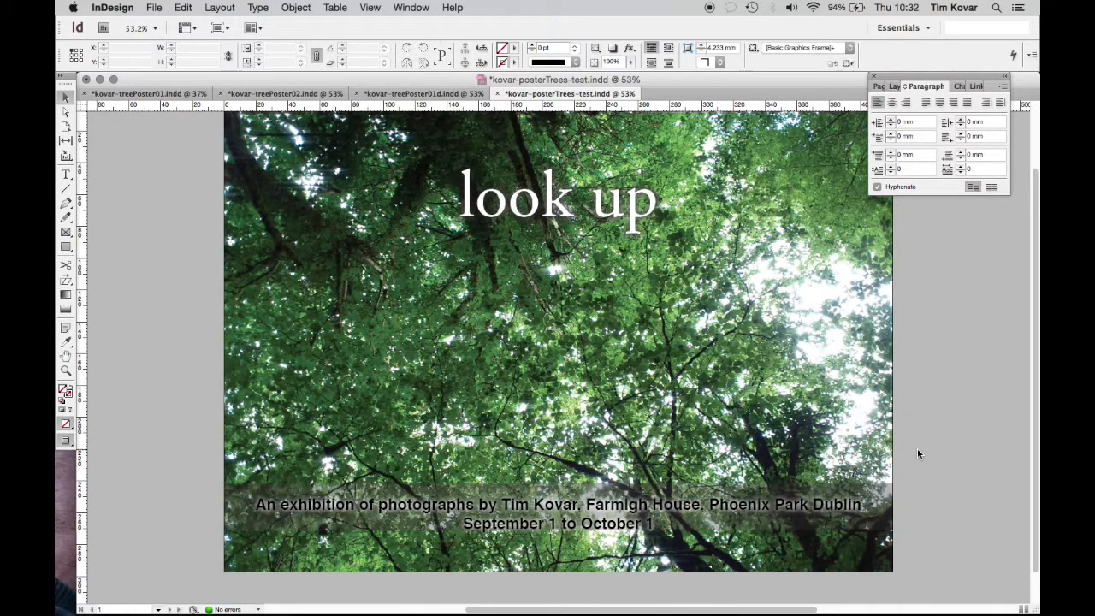
Extend the transparent black band's lower edge downward to a height of 37.5 mm behind both text lines, and deselect it
left_click(531, 509)
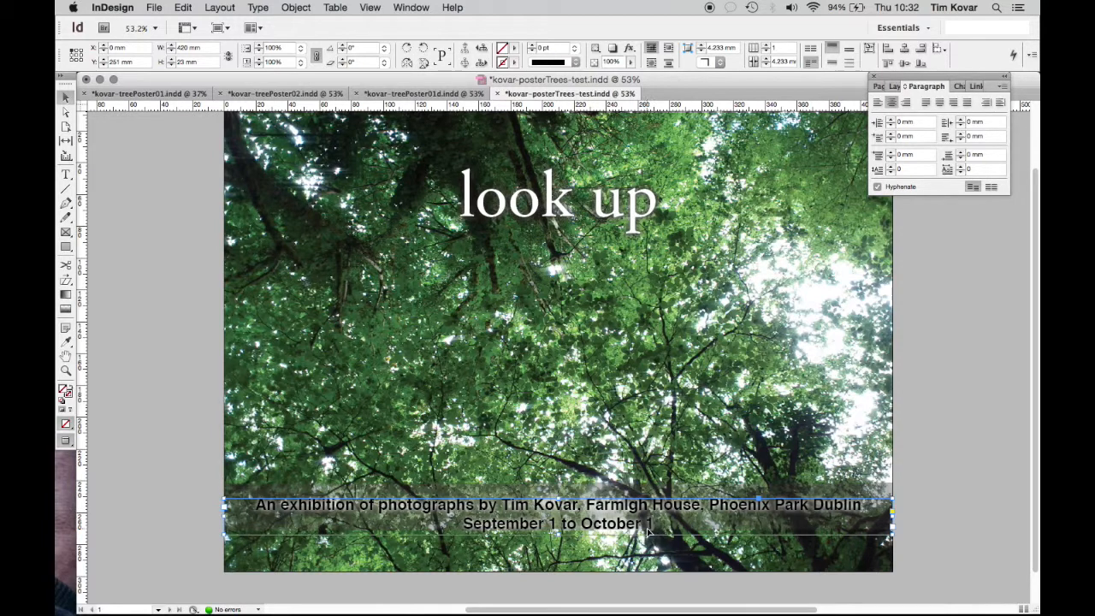
left_click(815, 494)
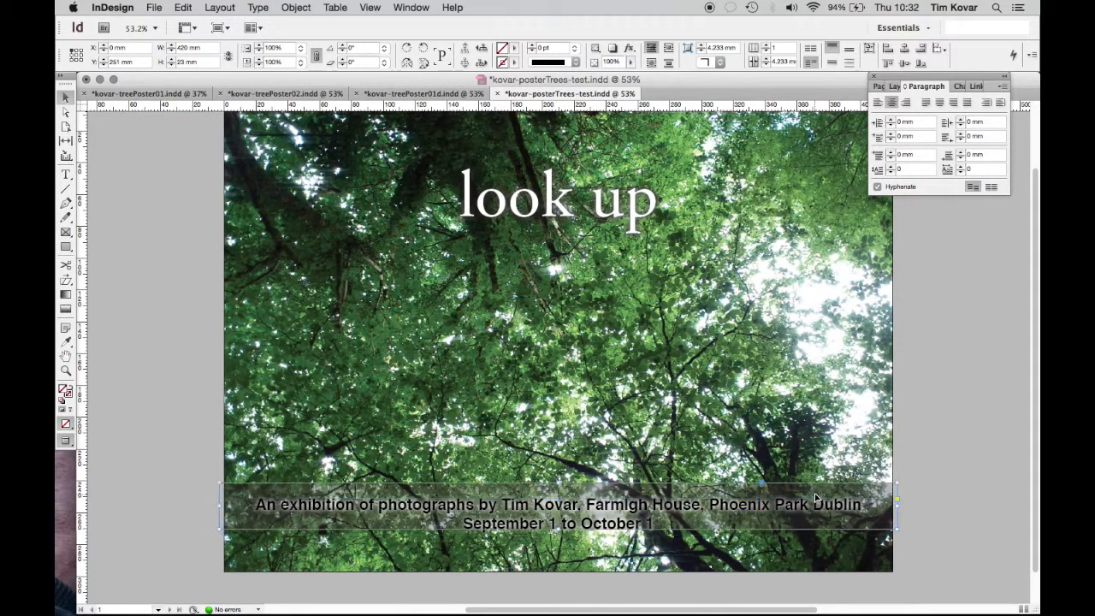
left_click_drag(557, 528, 558, 538)
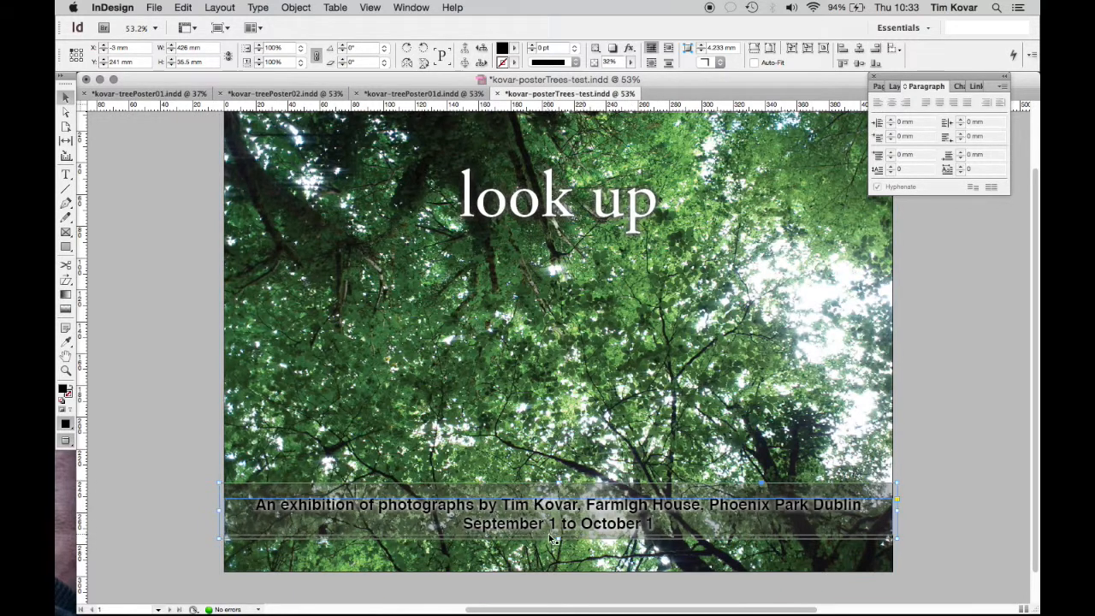
left_click_drag(557, 537, 557, 541)
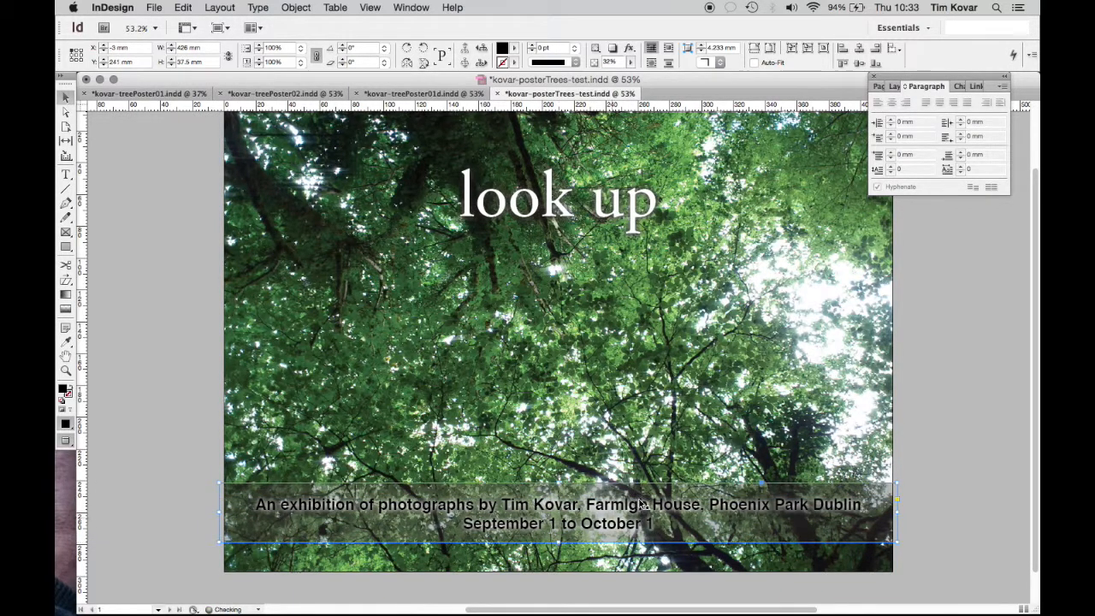
left_click(918, 377)
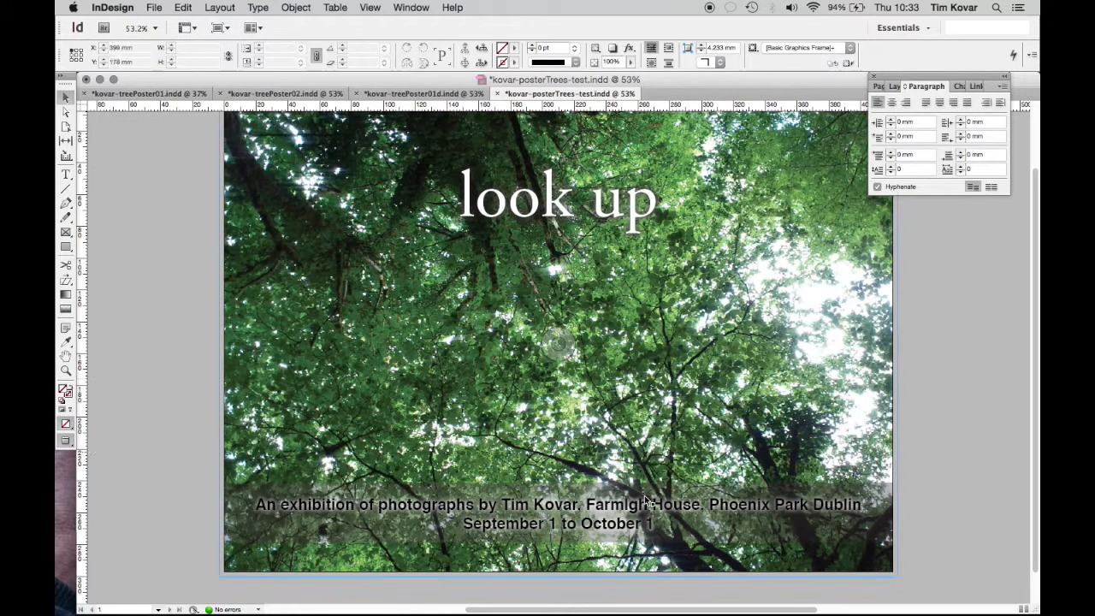
Set the font size of the "September 1 to October 1" line to 20 pt, deselect the text and save the document
double_click(587, 524)
triple_click(584, 523)
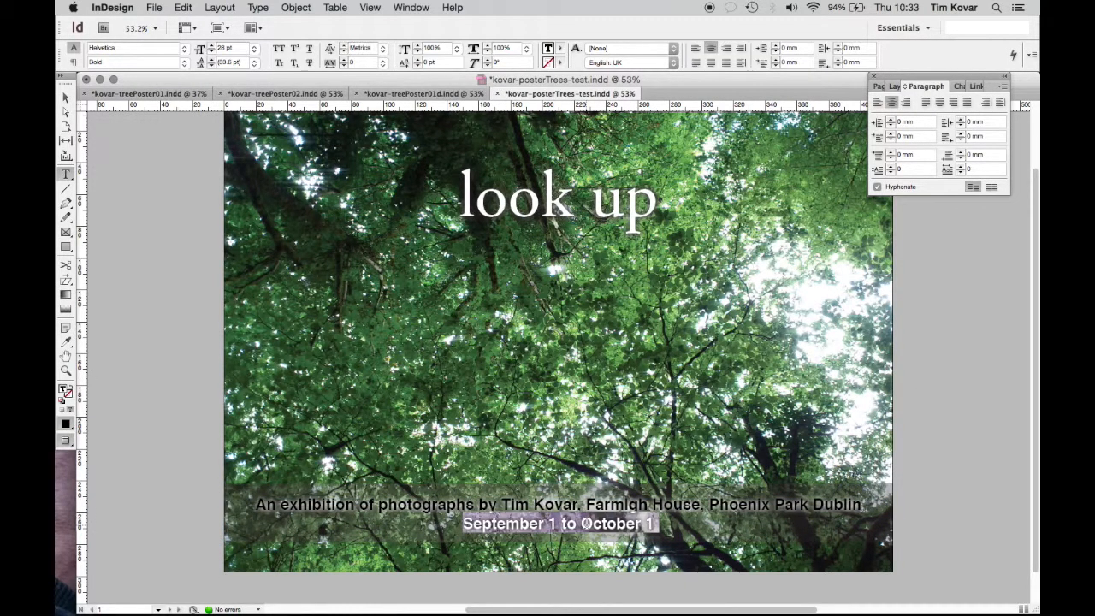
left_click(220, 47)
double_click(220, 47)
type("20")
key("Return")
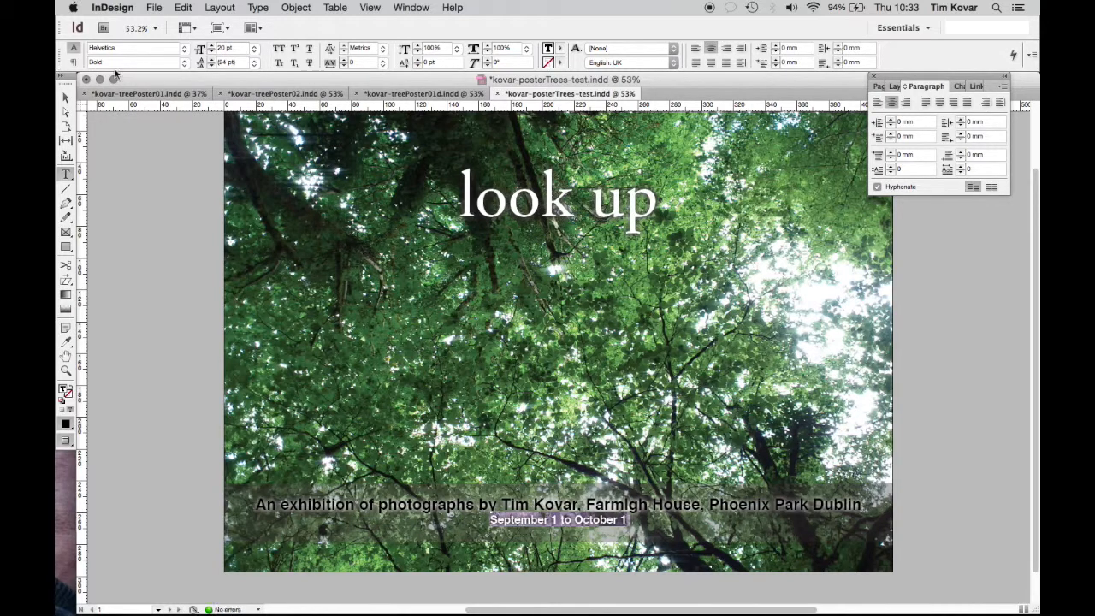
left_click(66, 96)
left_click(114, 165)
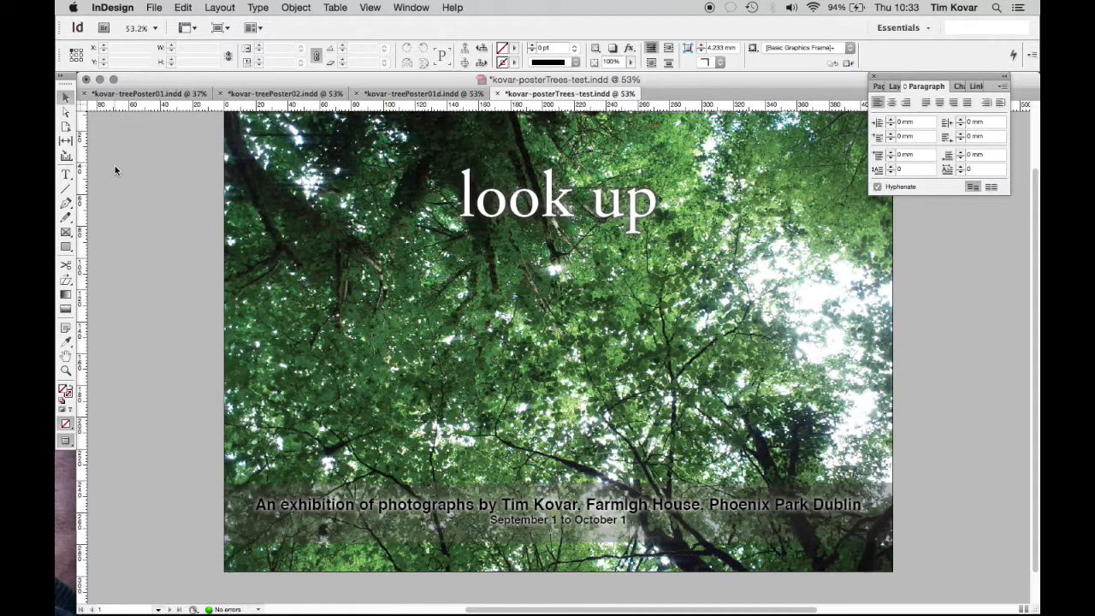
key("super+s")
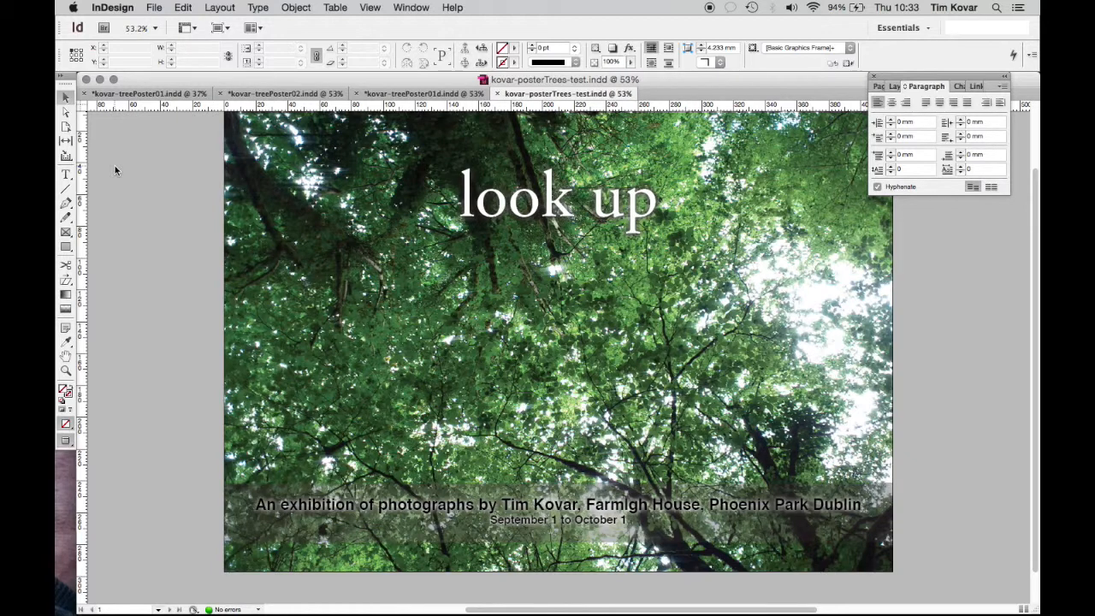
left_click(704, 511)
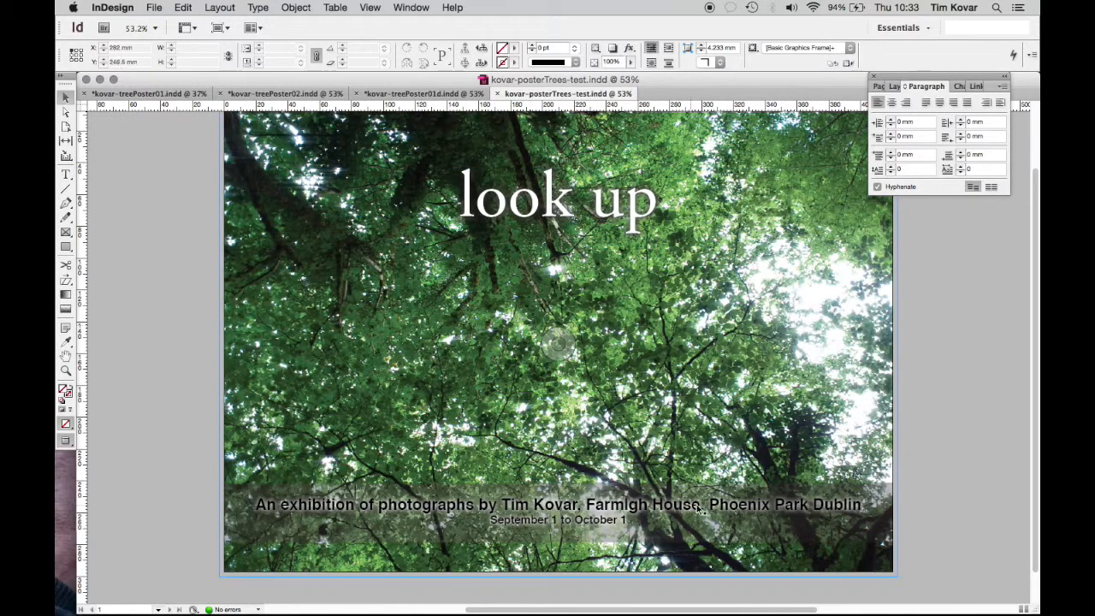
left_click(934, 455)
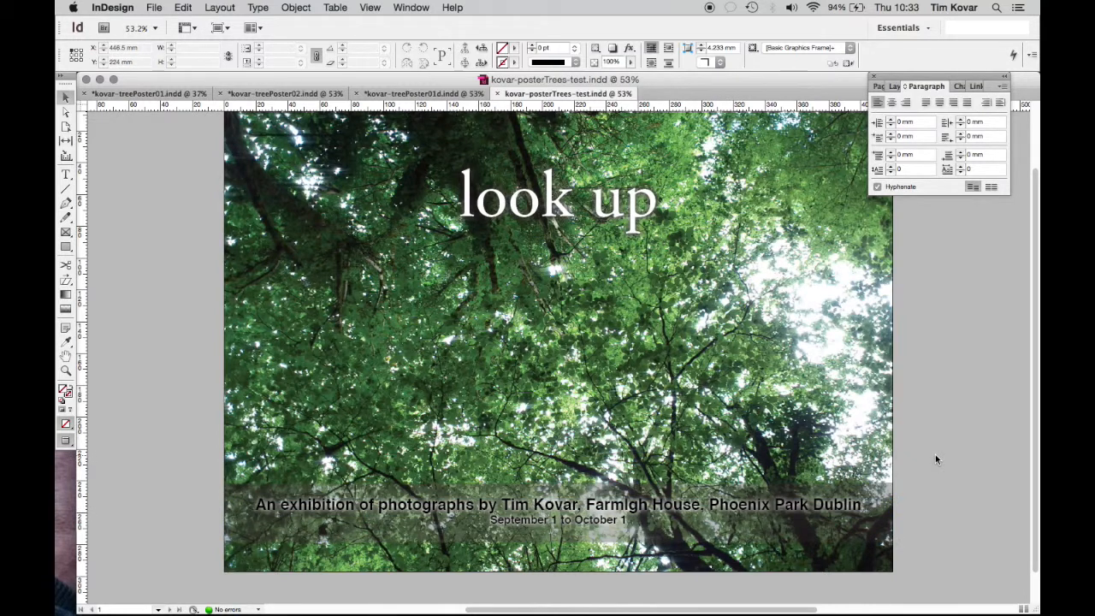